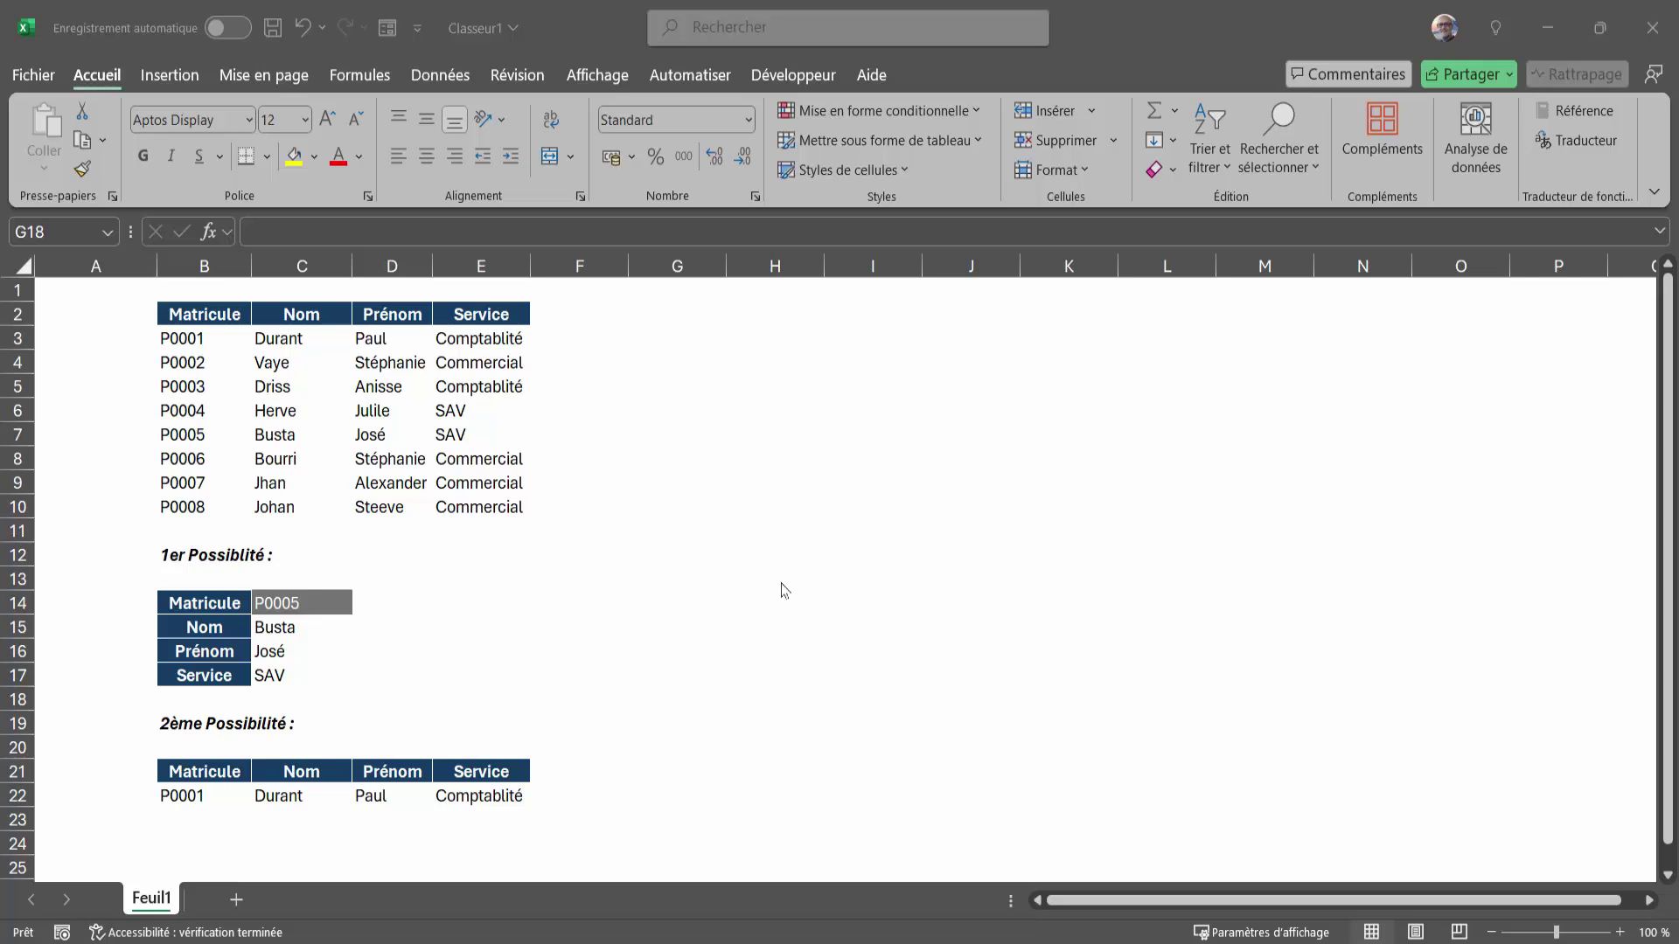
# Step: Review the staff table B3:E10 and the lookup formula in C15
pyautogui.moveTo(184, 343); pyautogui.dragTo(203, 529)
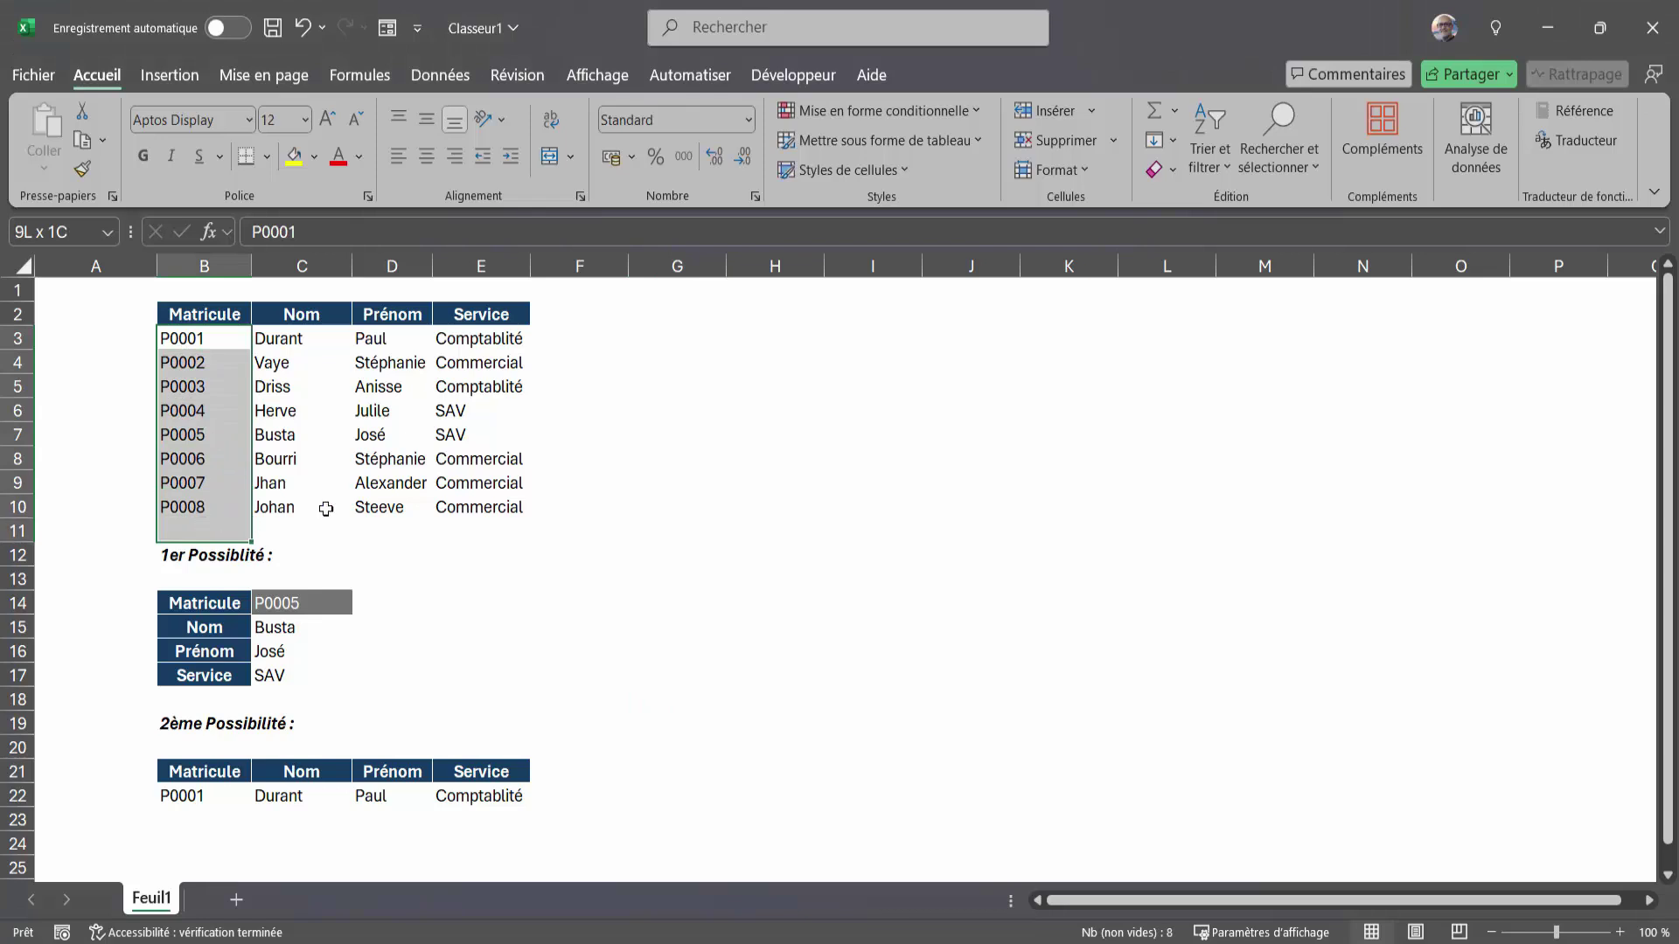
pyautogui.moveTo(325, 509); pyautogui.dragTo(497, 509)
pyautogui.click(874, 552)
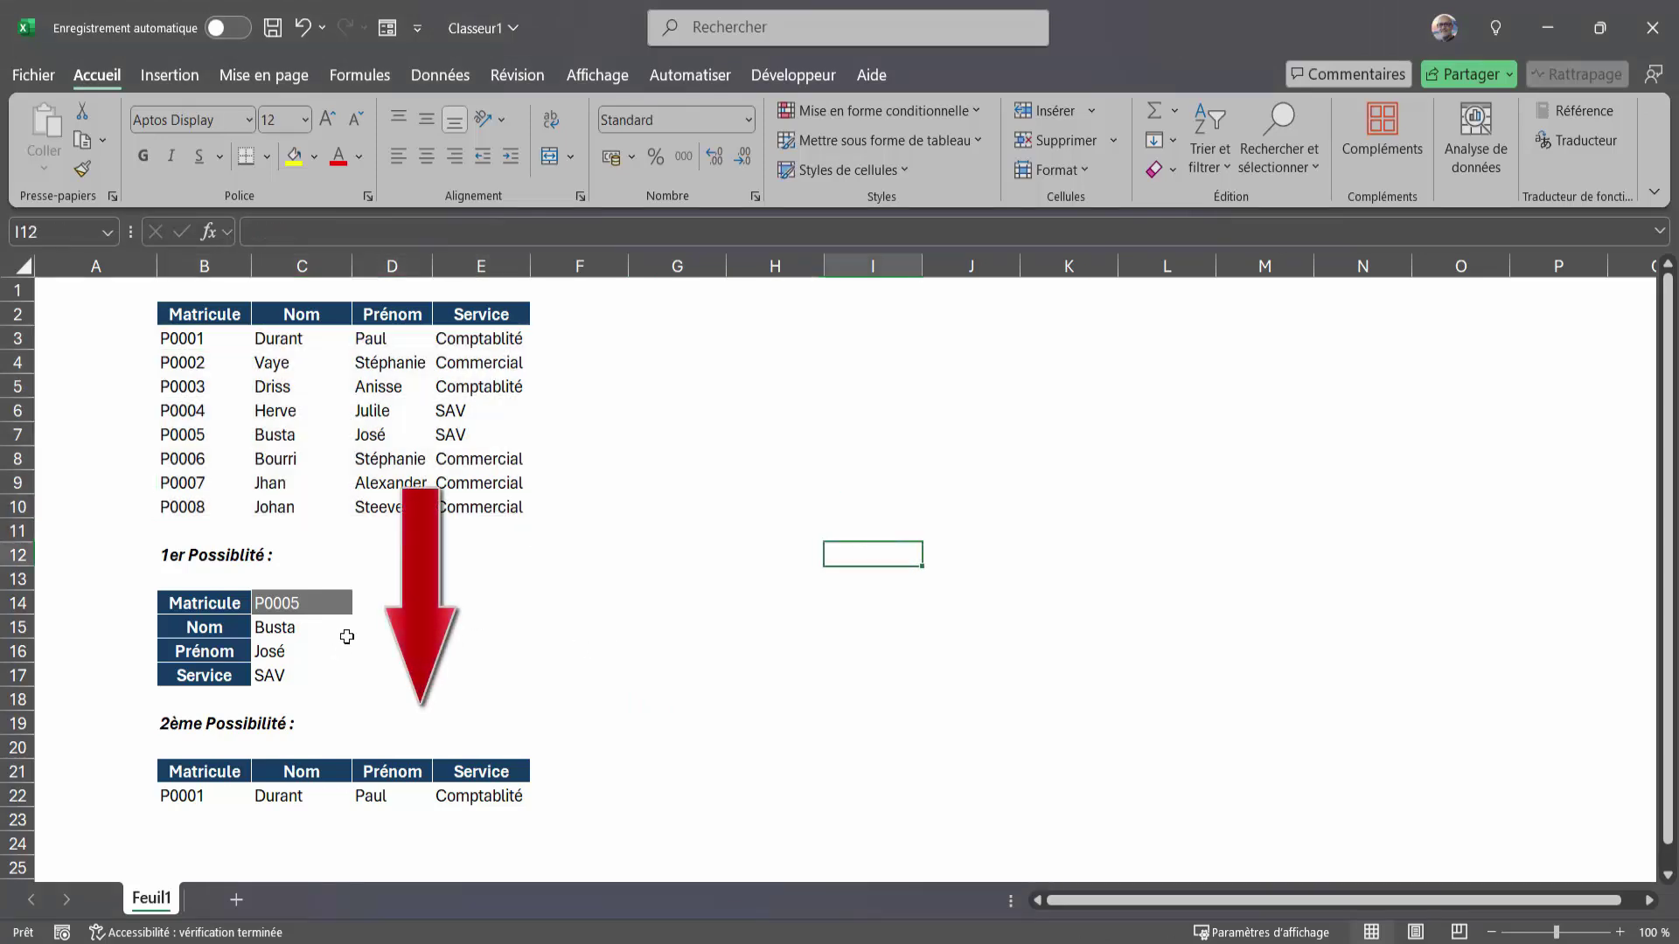
pyautogui.click(339, 631)
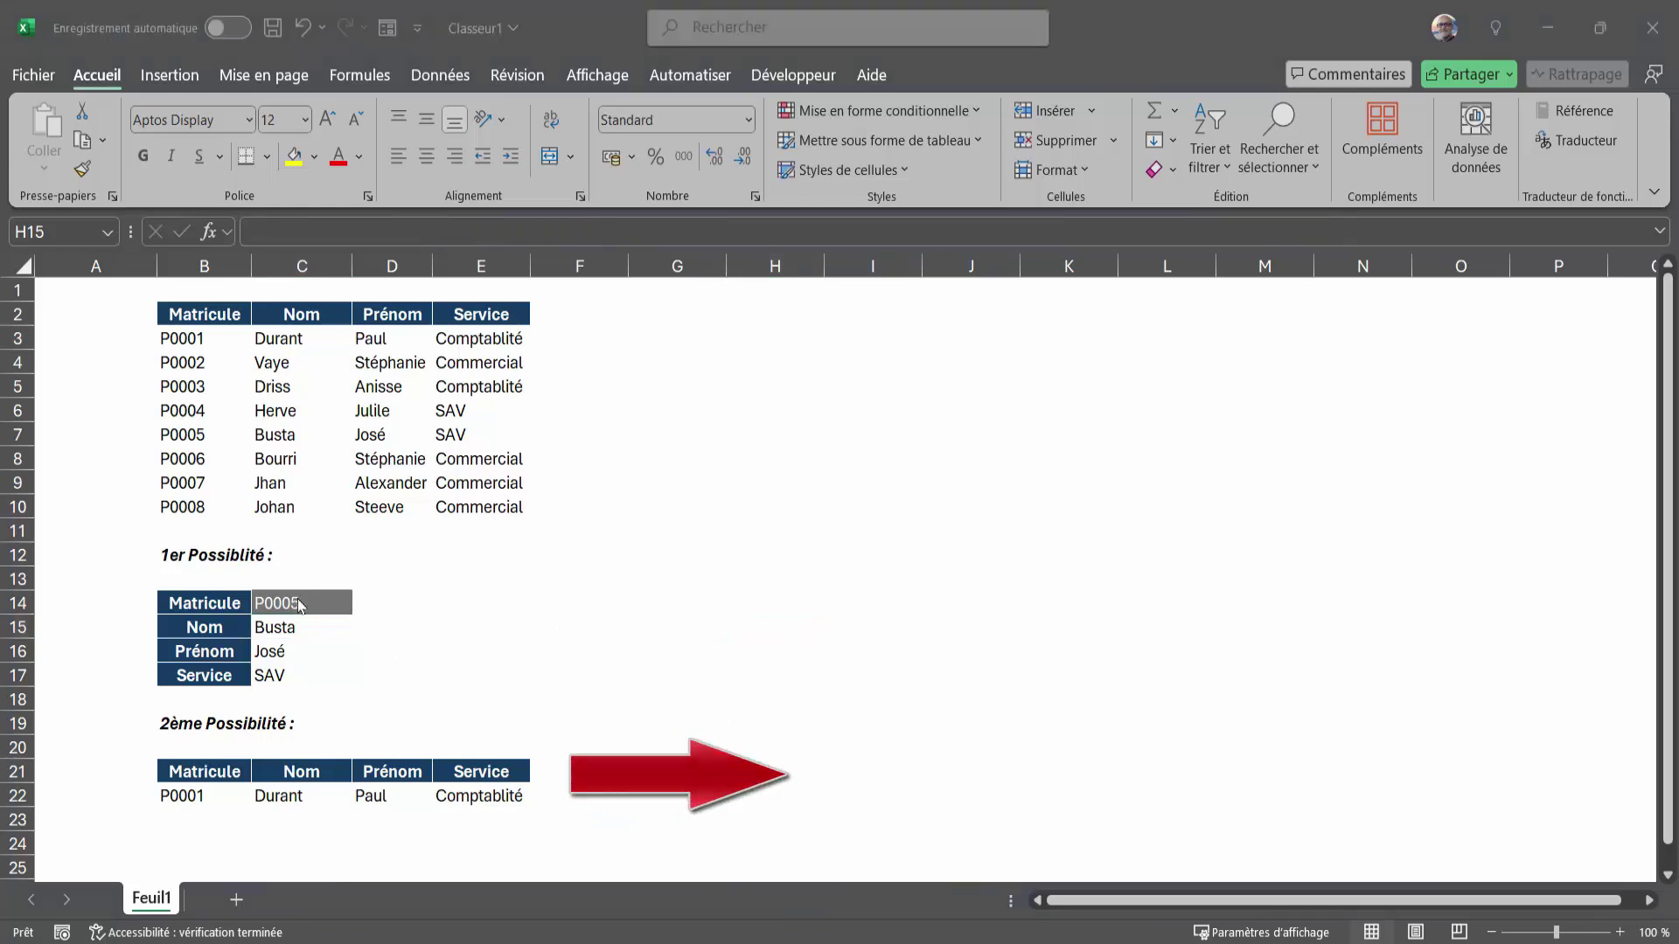
# Step: Demo the lookup by choosing matricule P0006 in C14, then reselect the staff table
pyautogui.click(332, 603)
pyautogui.click(363, 604)
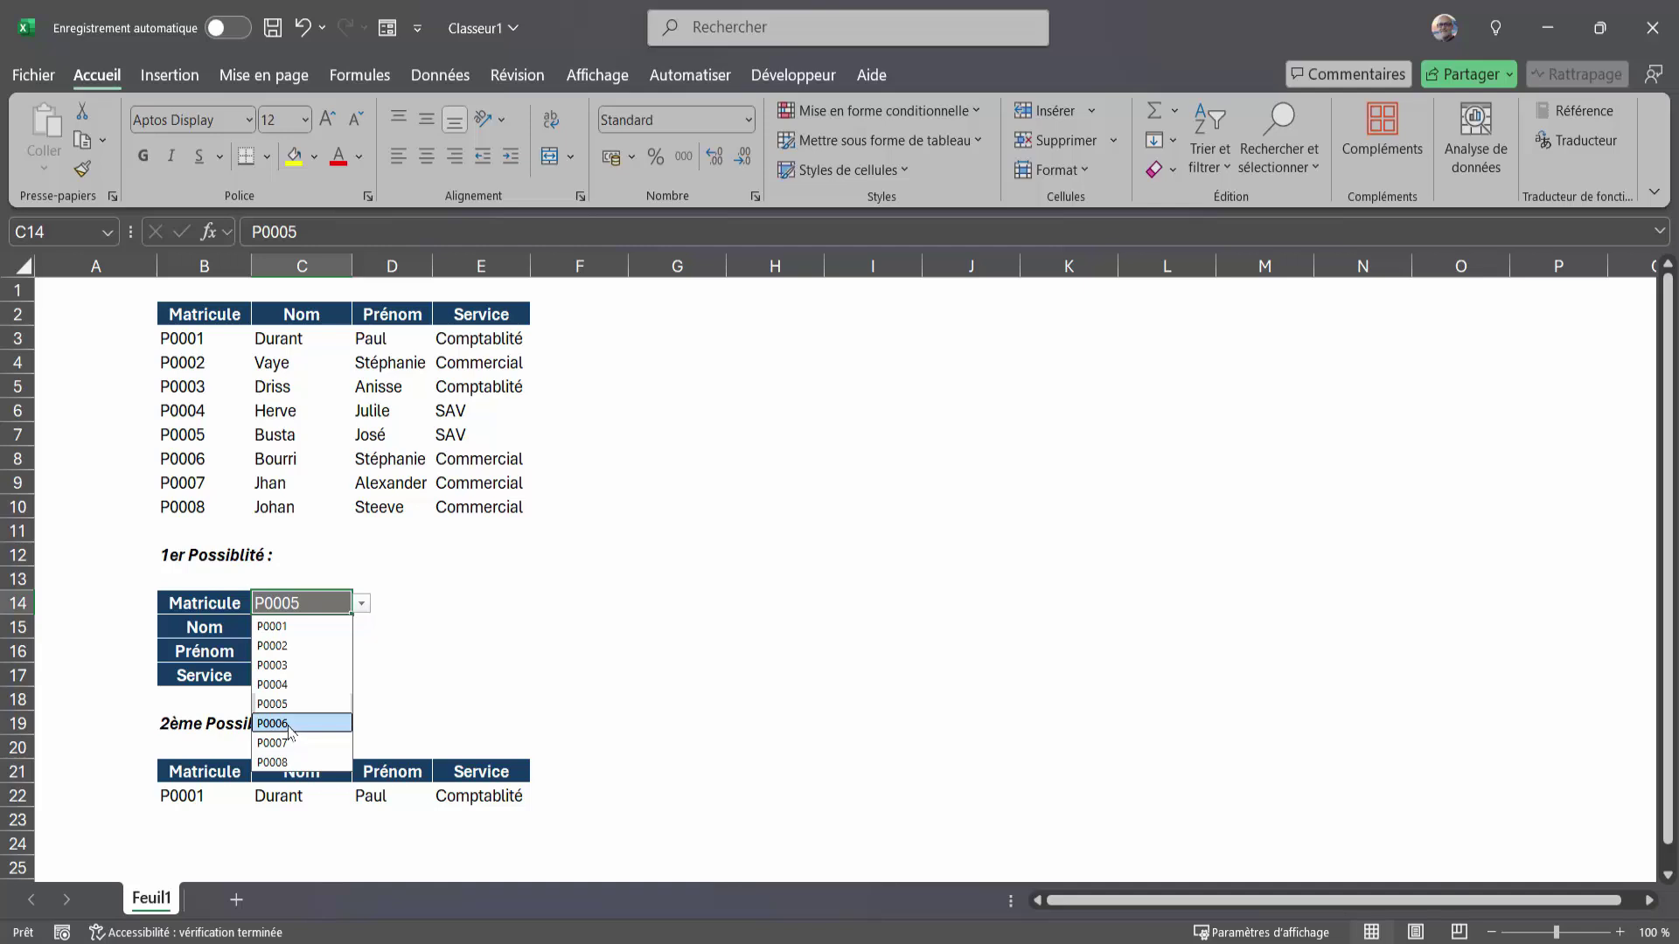
pyautogui.click(290, 724)
pyautogui.click(544, 647)
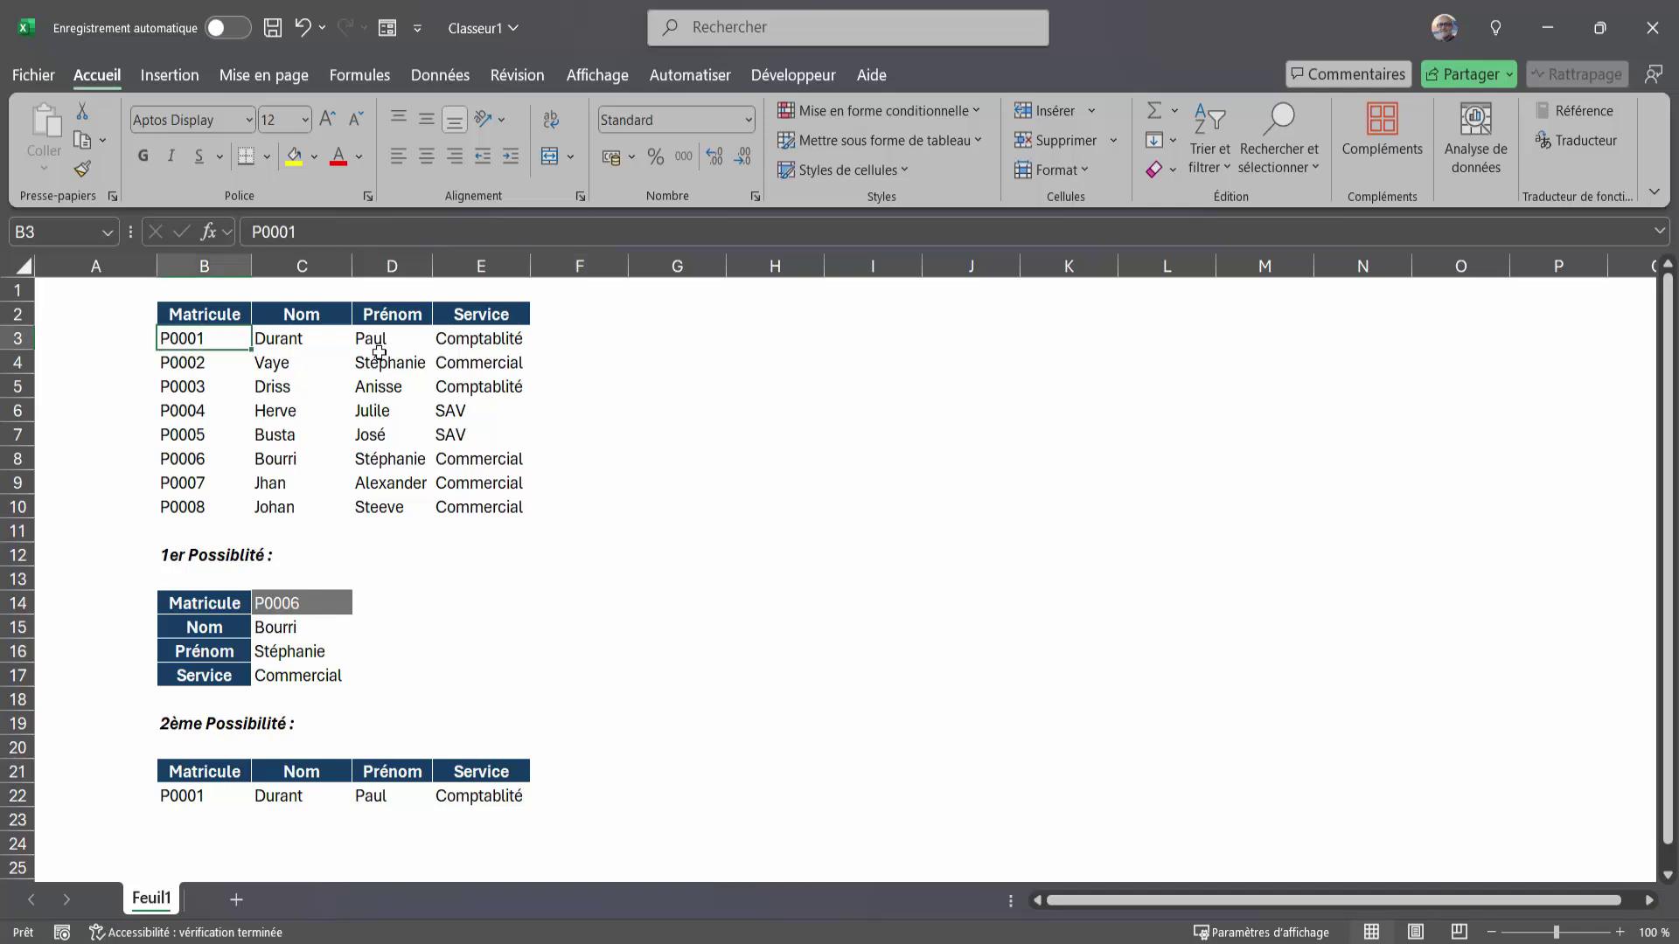
pyautogui.moveTo(163, 338); pyautogui.dragTo(481, 507)
pyautogui.click(777, 538)
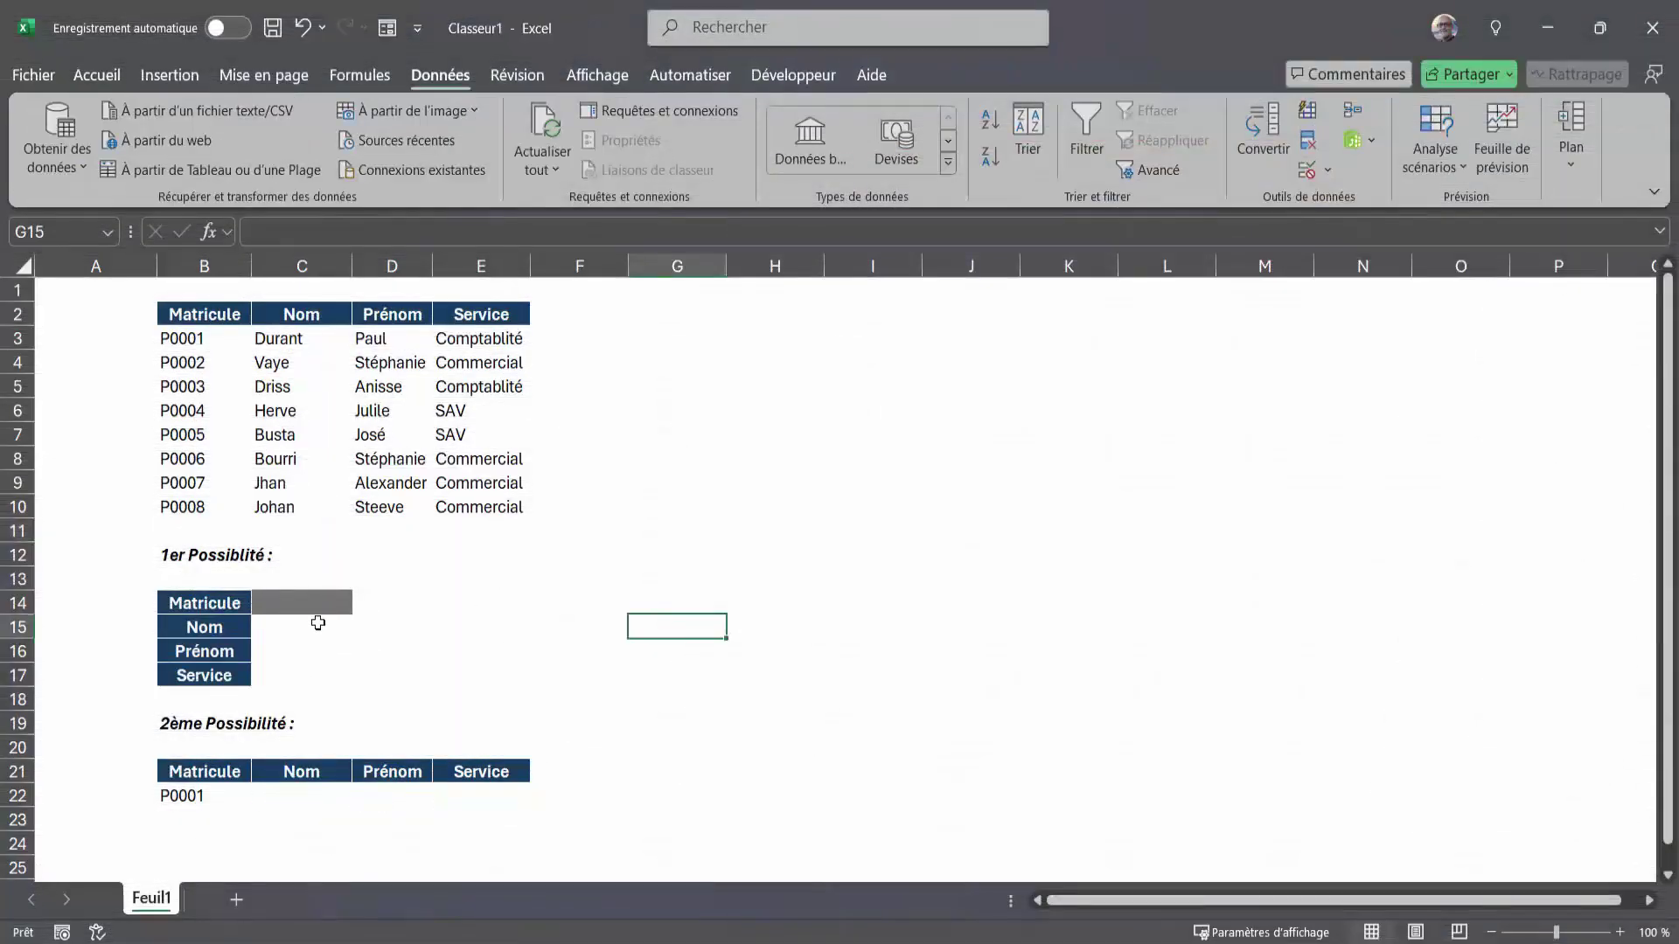
# Step: Give C14 a List data validation sourced from =$B$3:$B$10
pyautogui.click(314, 610)
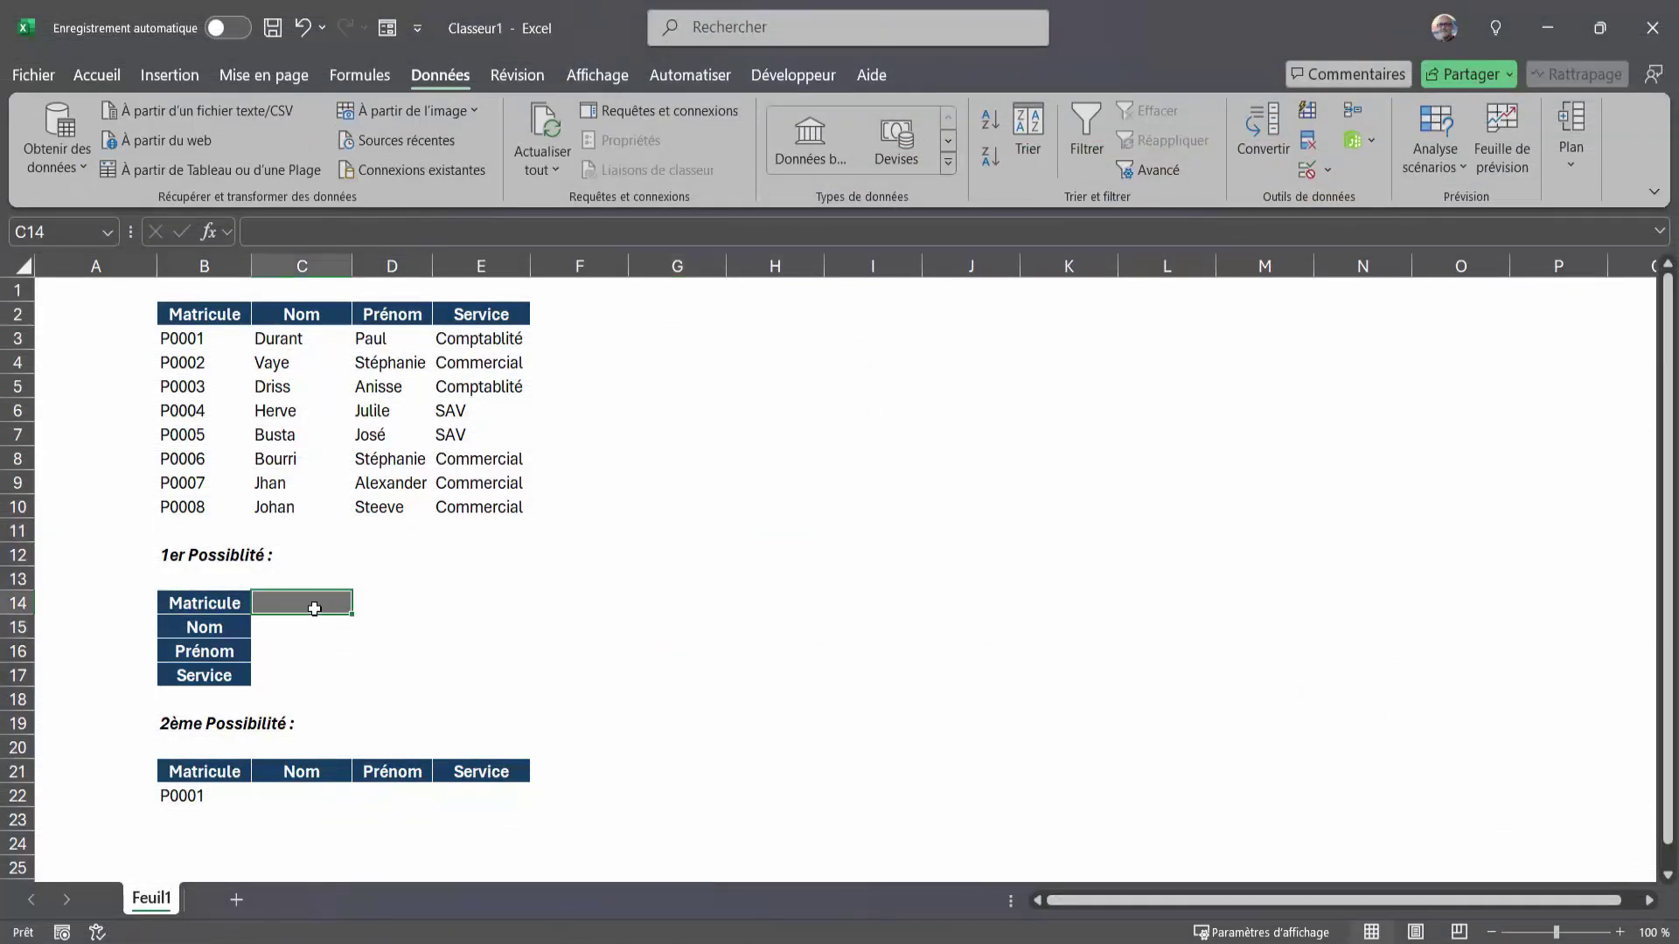
pyautogui.moveTo(202, 337); pyautogui.dragTo(202, 507)
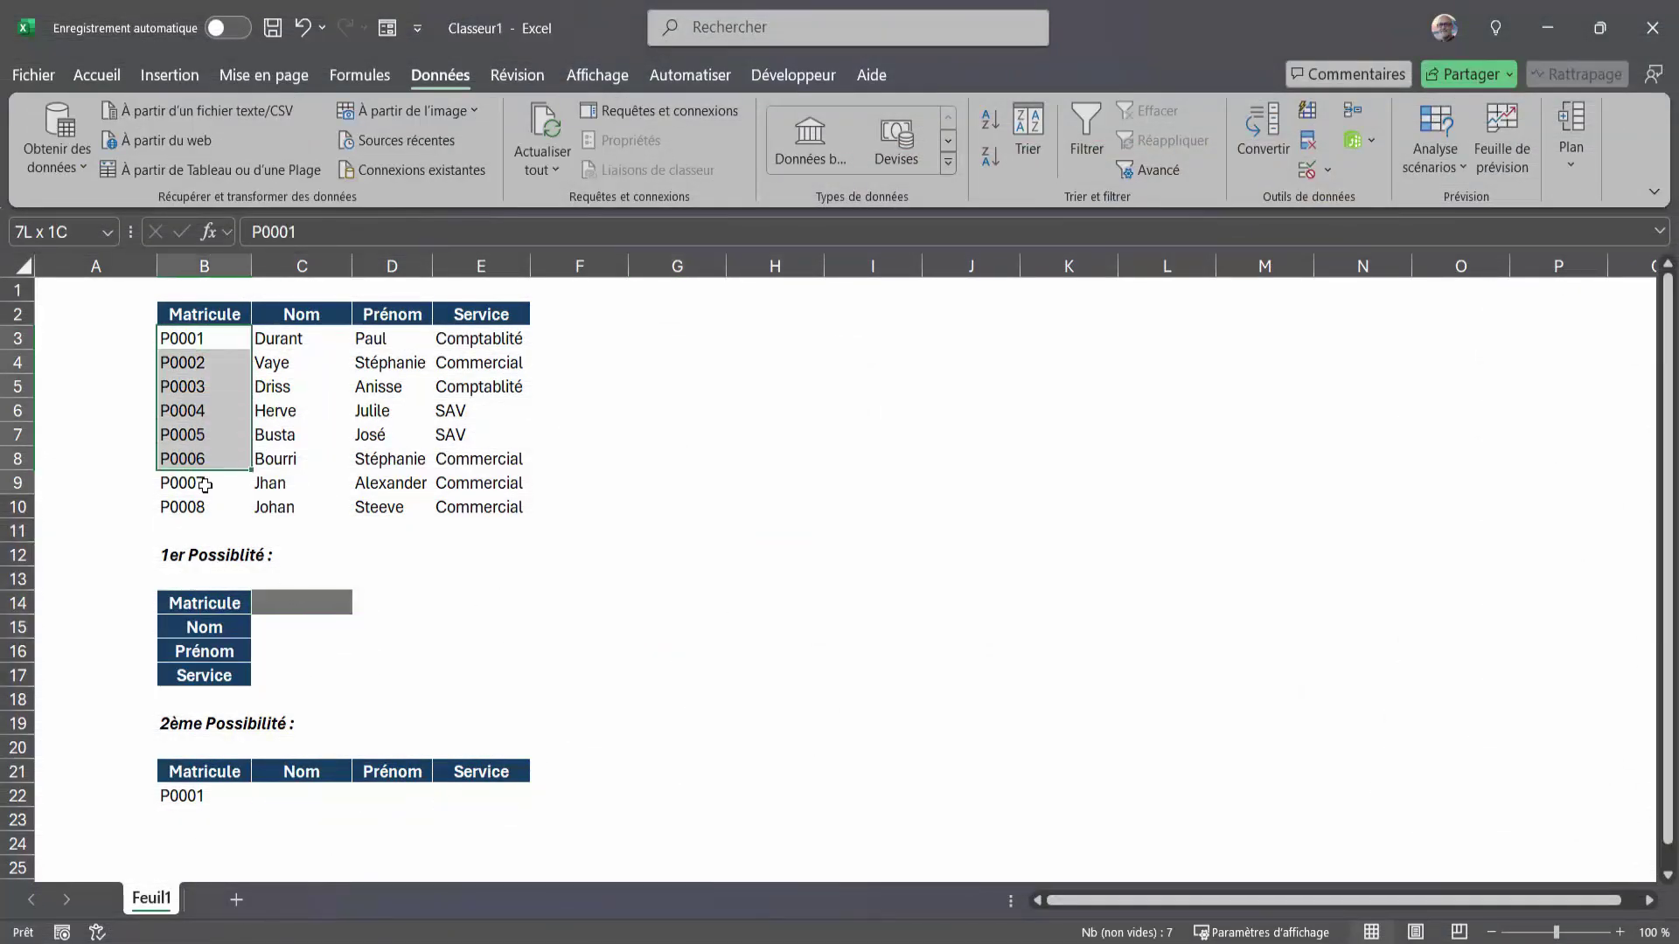
pyautogui.click(318, 610)
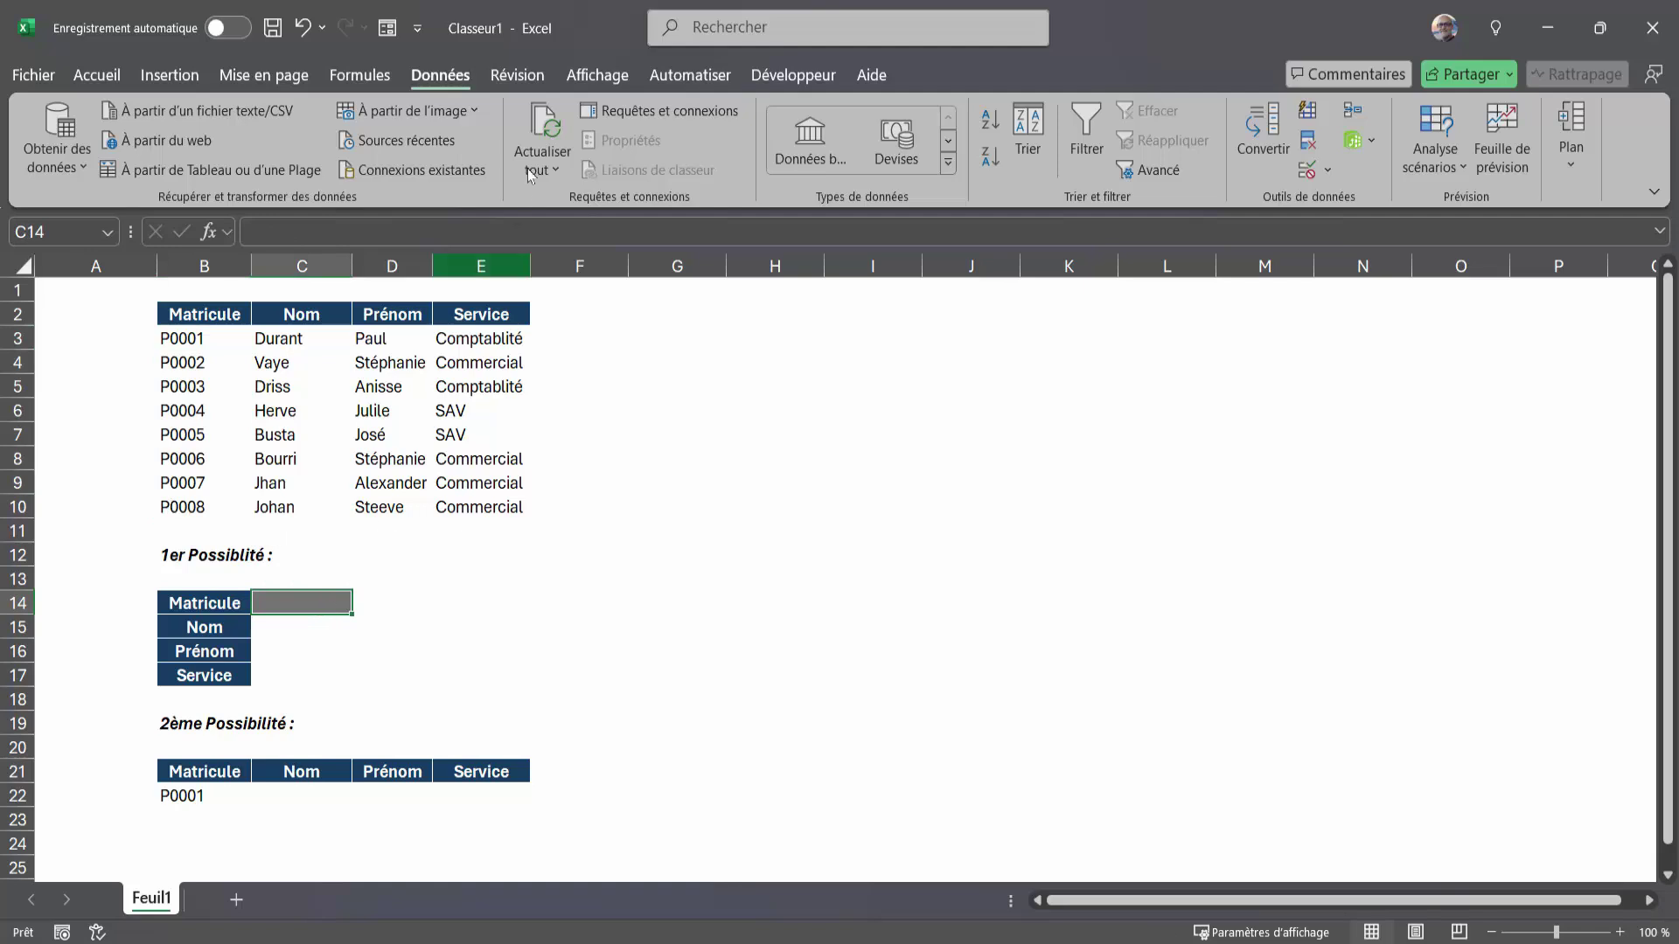
pyautogui.click(1328, 171)
pyautogui.click(1345, 205)
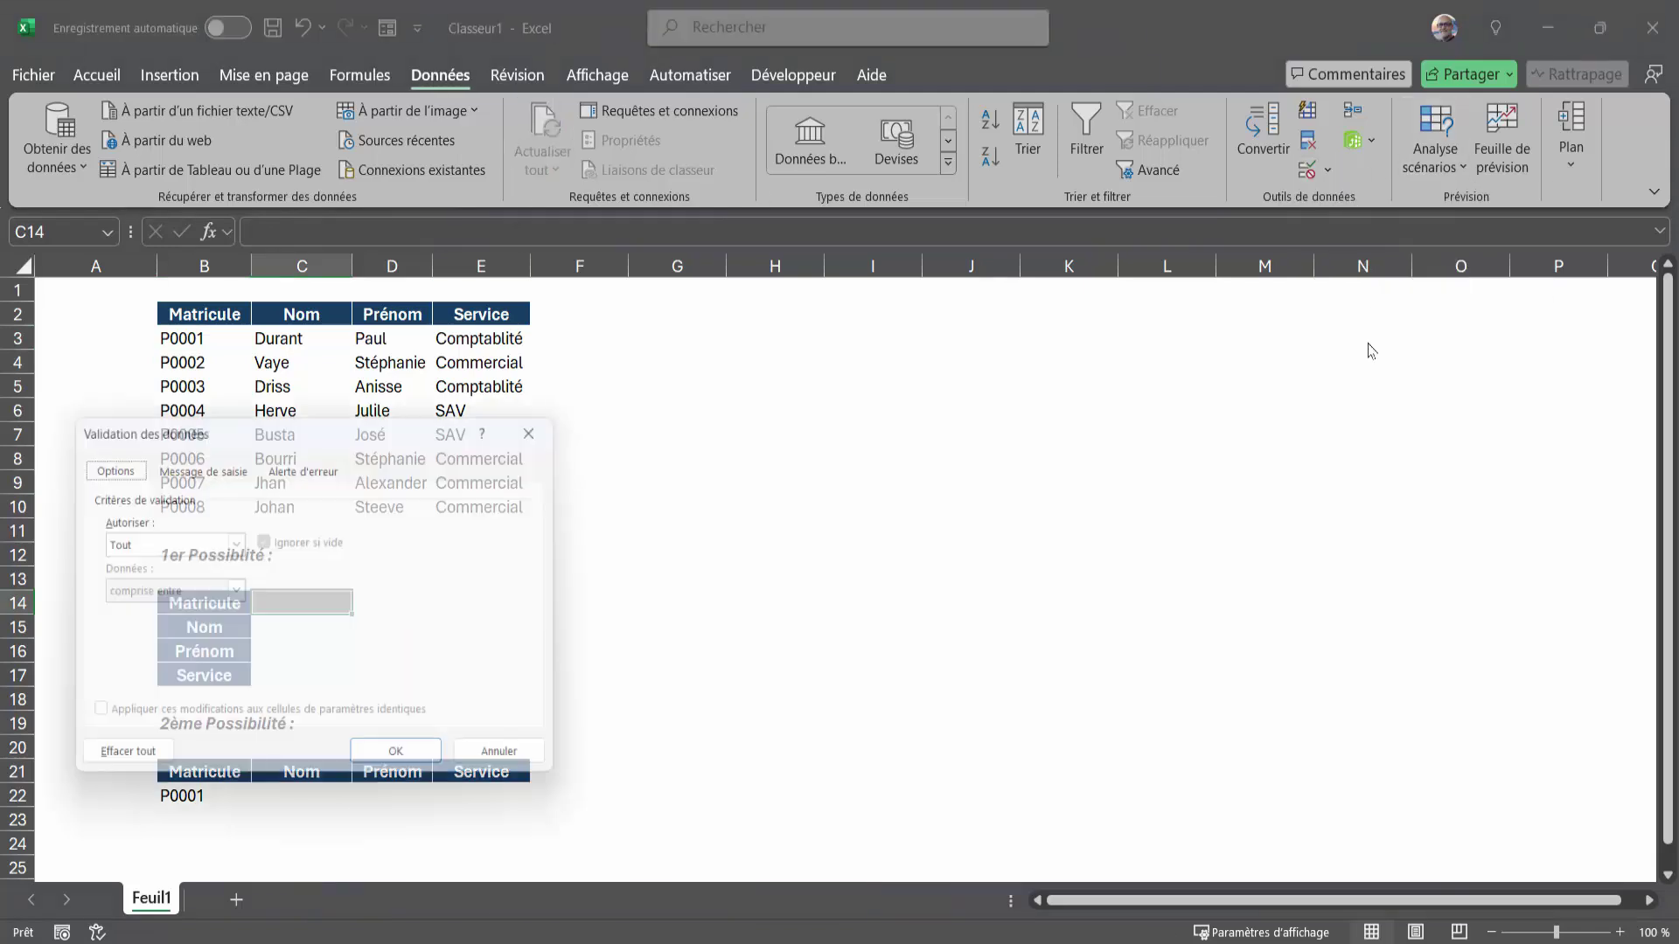
pyautogui.moveTo(313, 432); pyautogui.dragTo(779, 458)
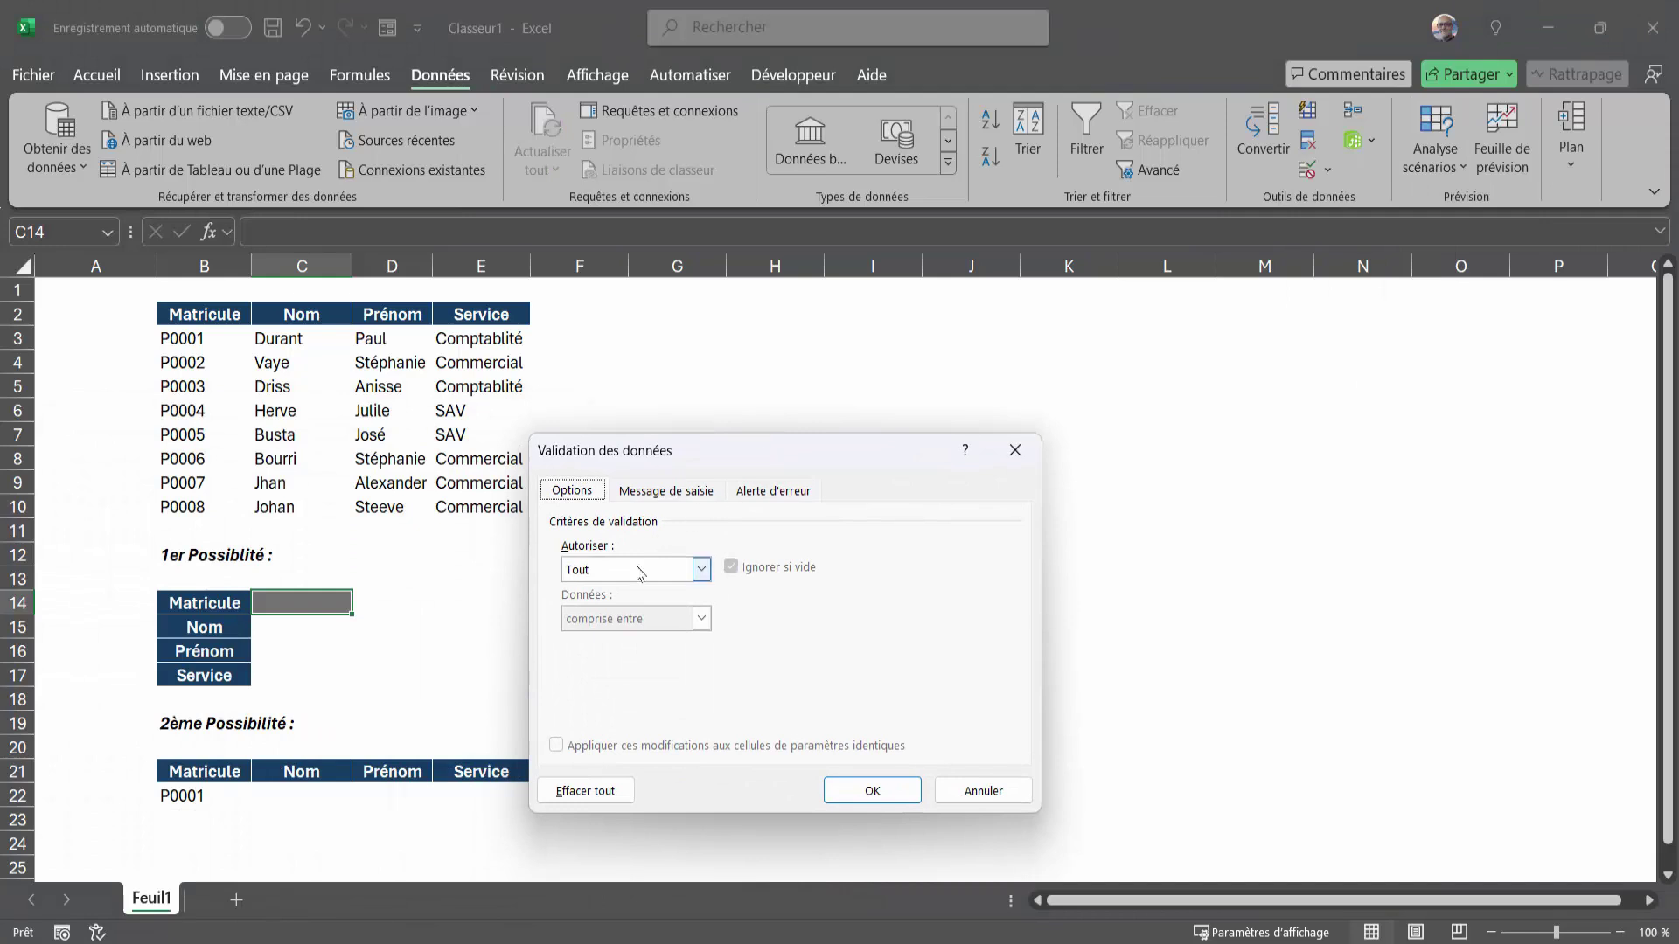
pyautogui.click(700, 569)
pyautogui.click(609, 647)
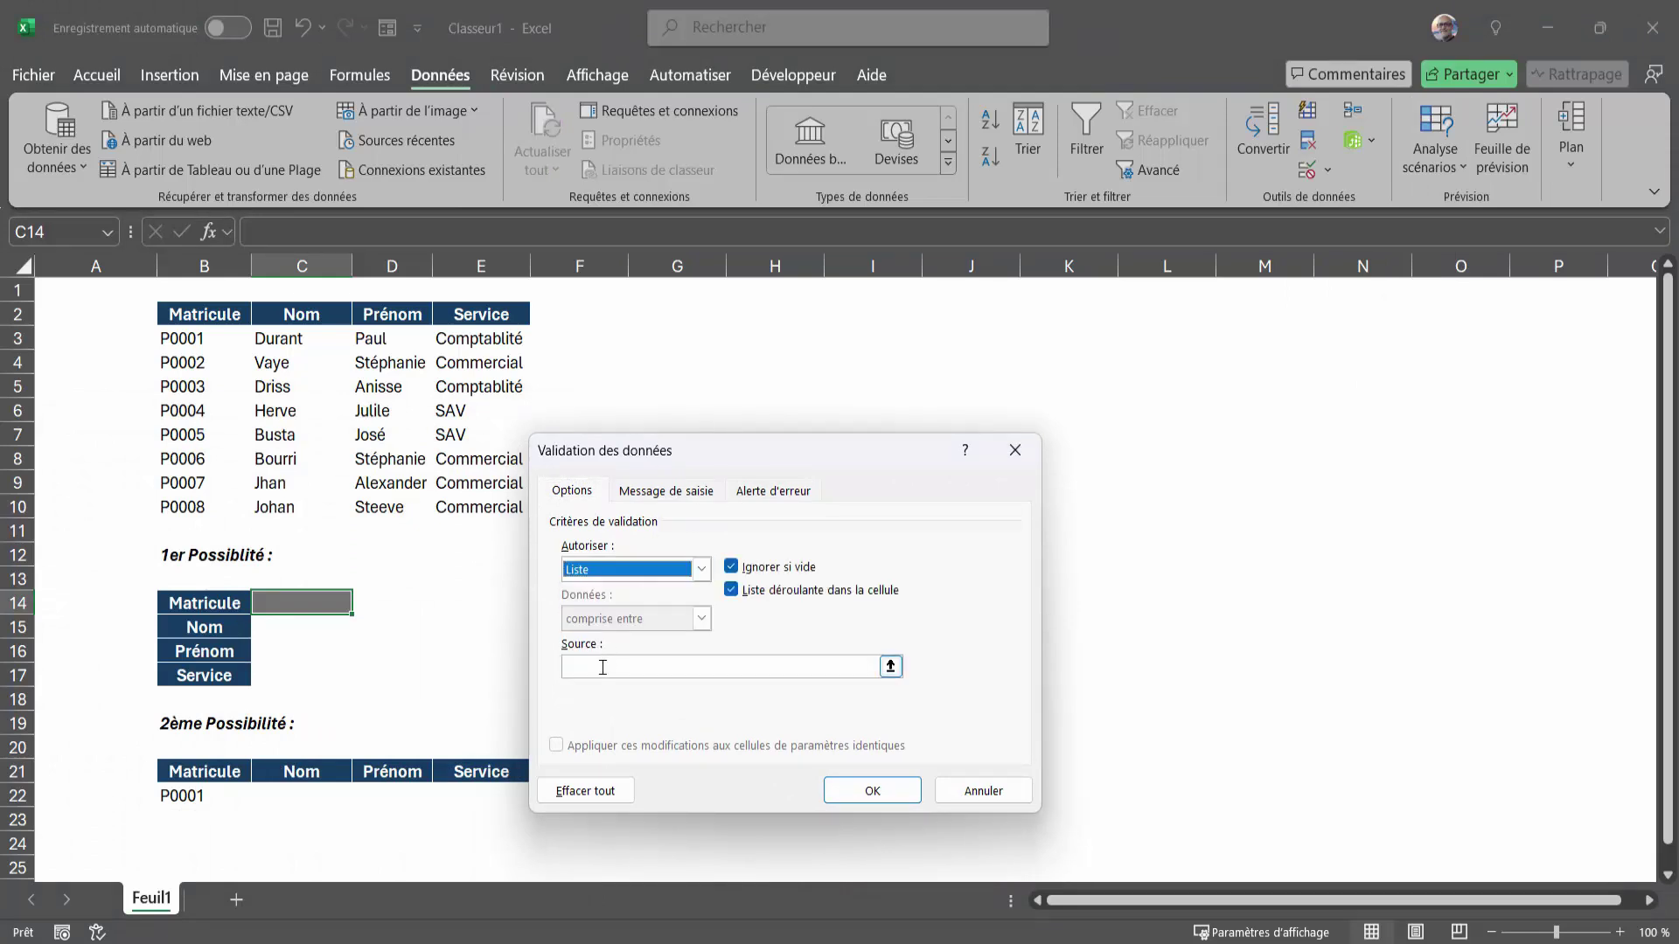
pyautogui.moveTo(200, 347); pyautogui.dragTo(204, 510)
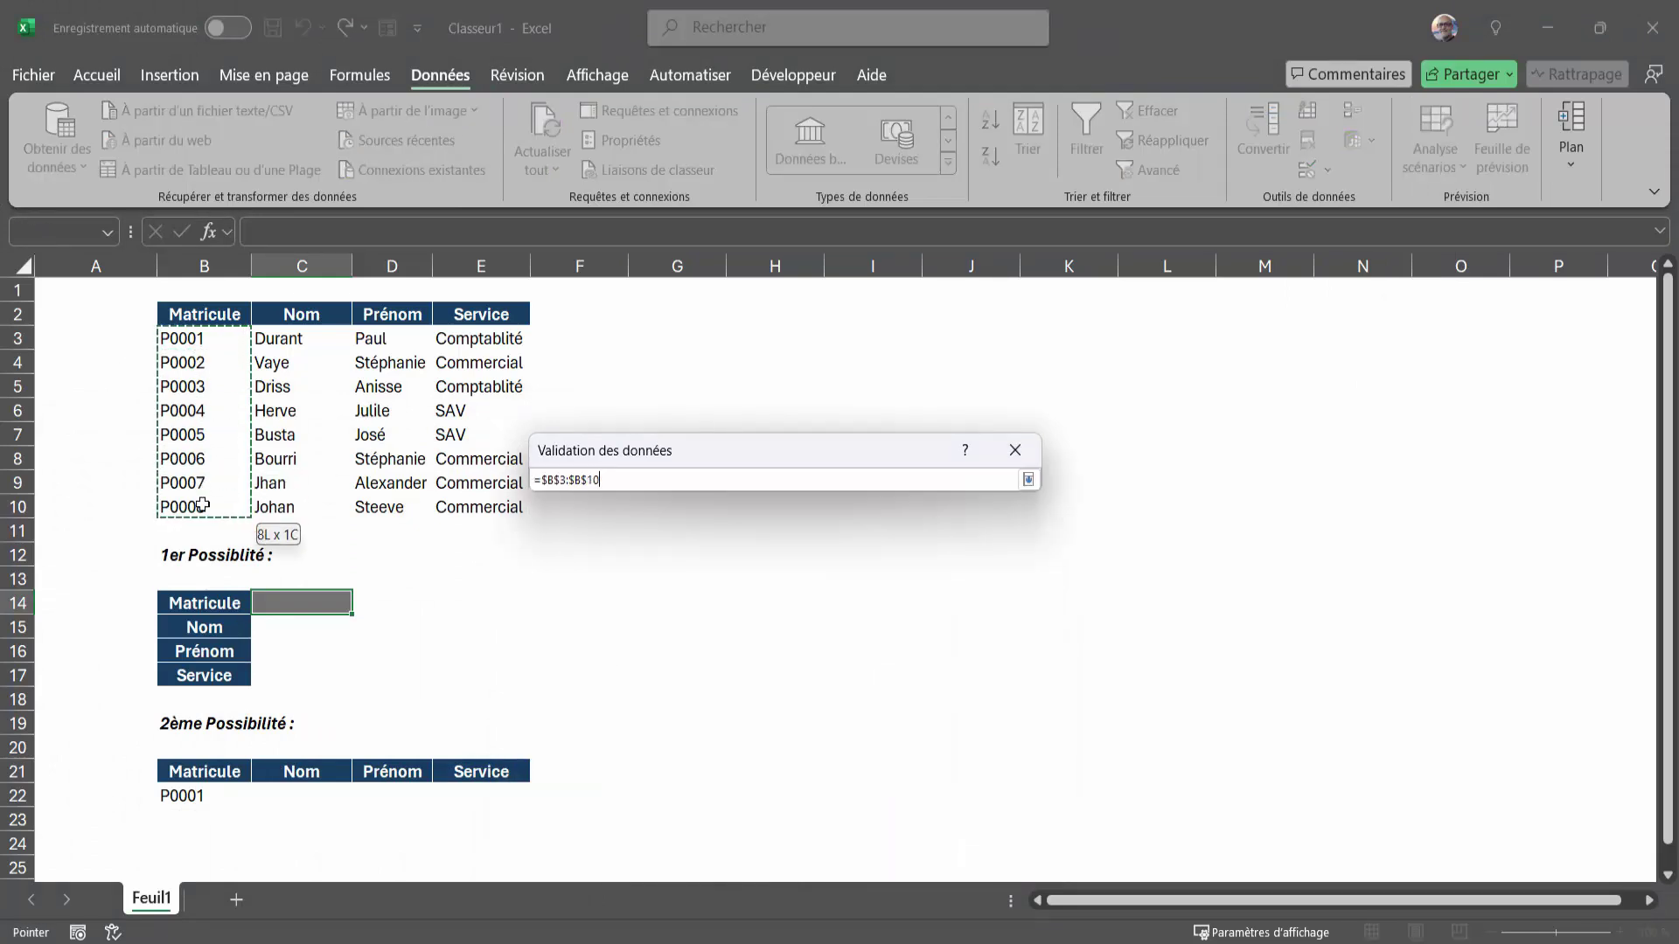
pyautogui.click(871, 791)
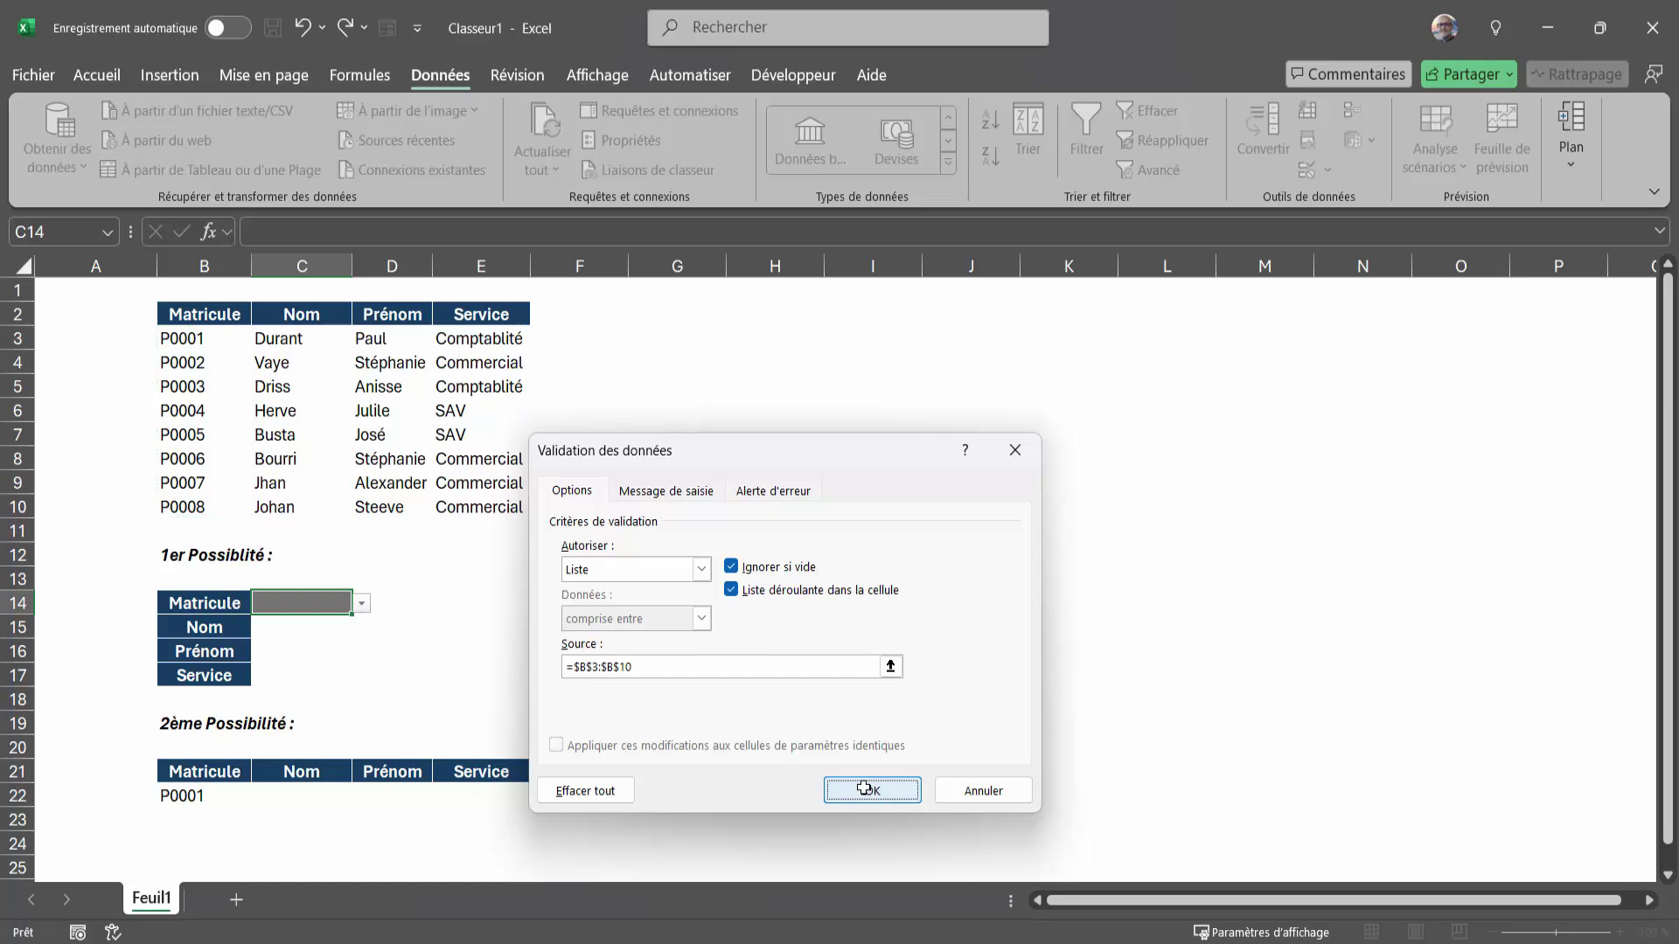
# Step: Choose matricule P0002 from the new C14 drop-down
pyautogui.click(362, 606)
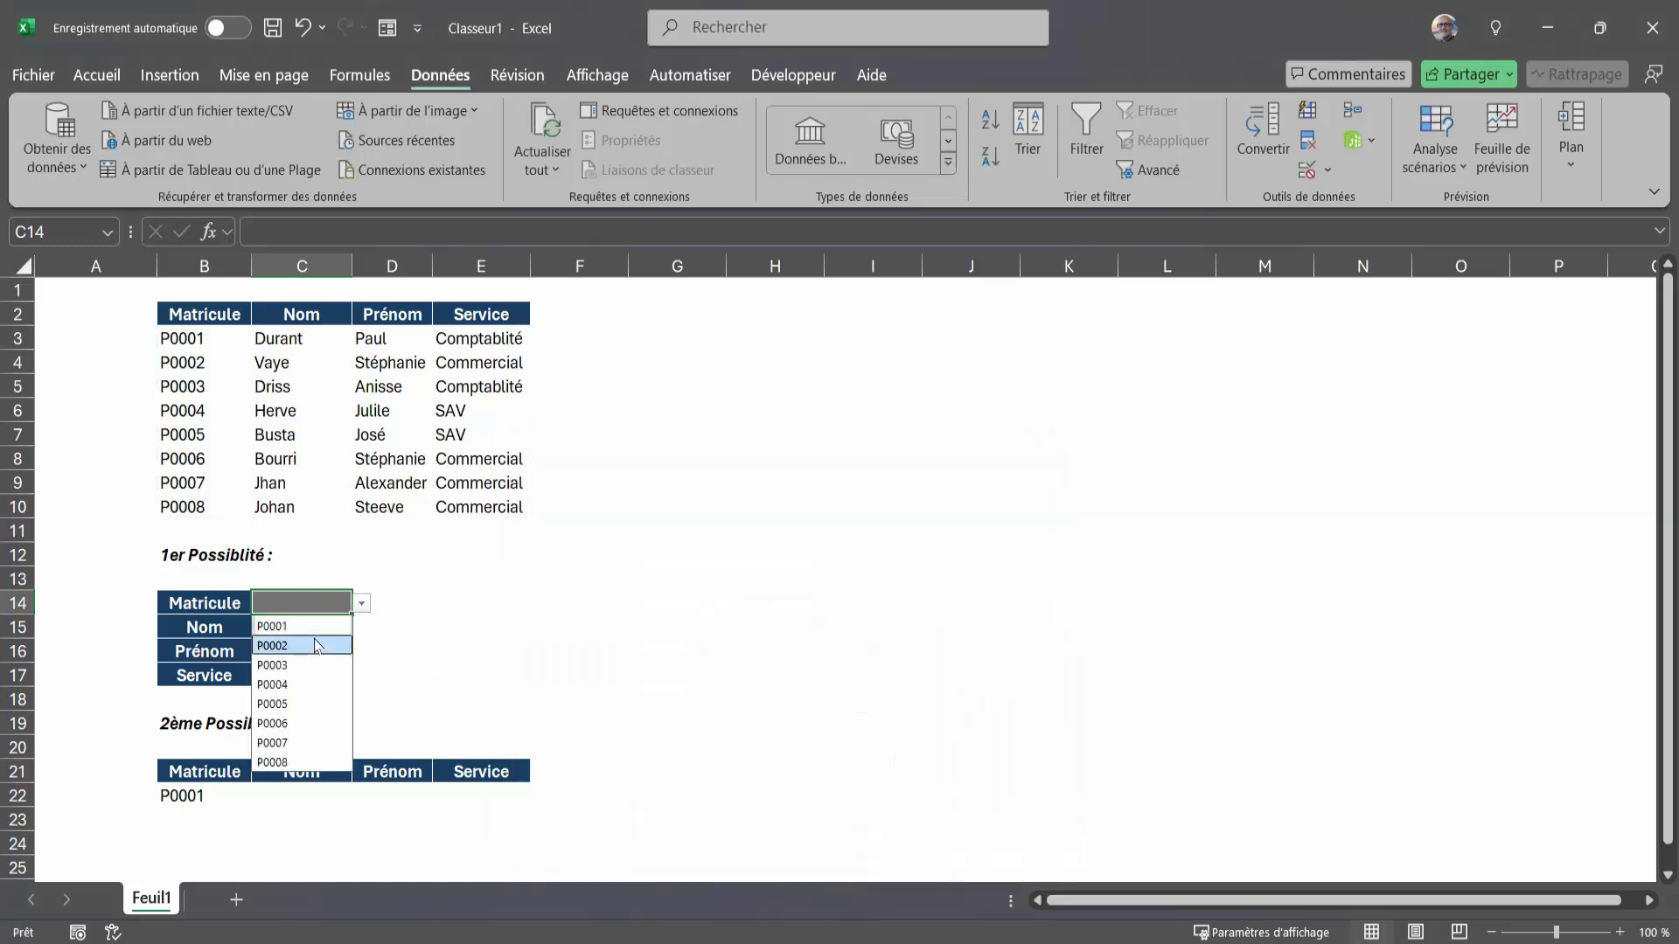
pyautogui.click(288, 639)
pyautogui.click(603, 627)
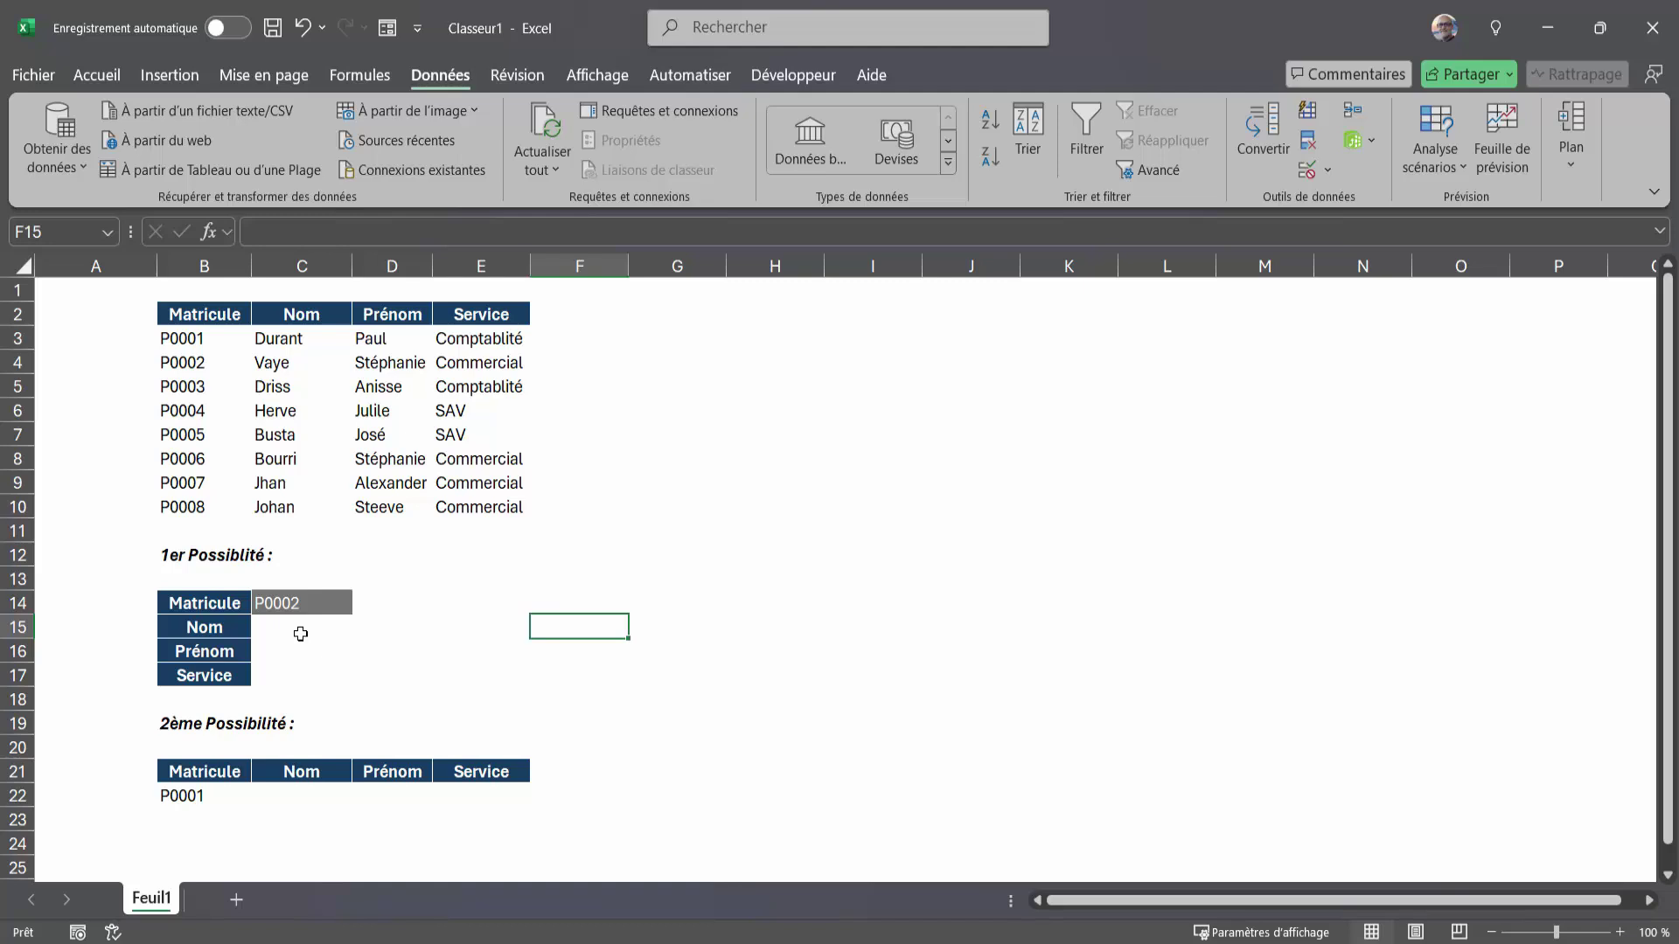
pyautogui.click(301, 627)
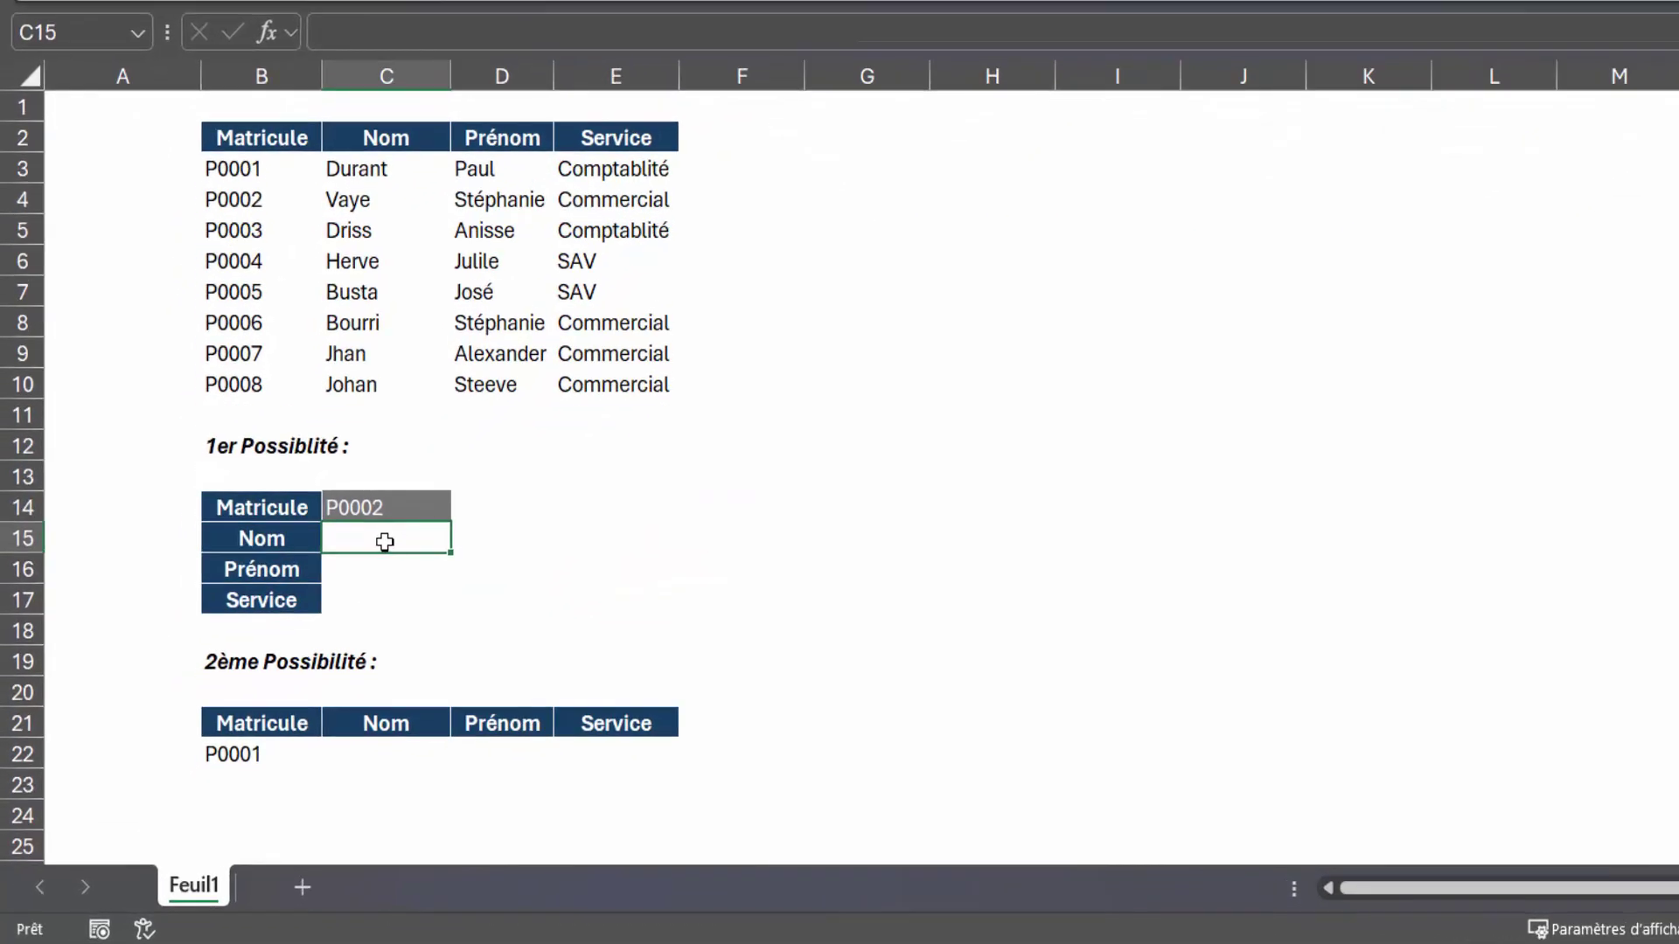
pyautogui.click(384, 576)
pyautogui.click(361, 539)
pyautogui.click(363, 567)
pyautogui.click(359, 603)
pyautogui.click(354, 543)
pyautogui.click(398, 535)
pyautogui.click(265, 569)
pyautogui.click(270, 602)
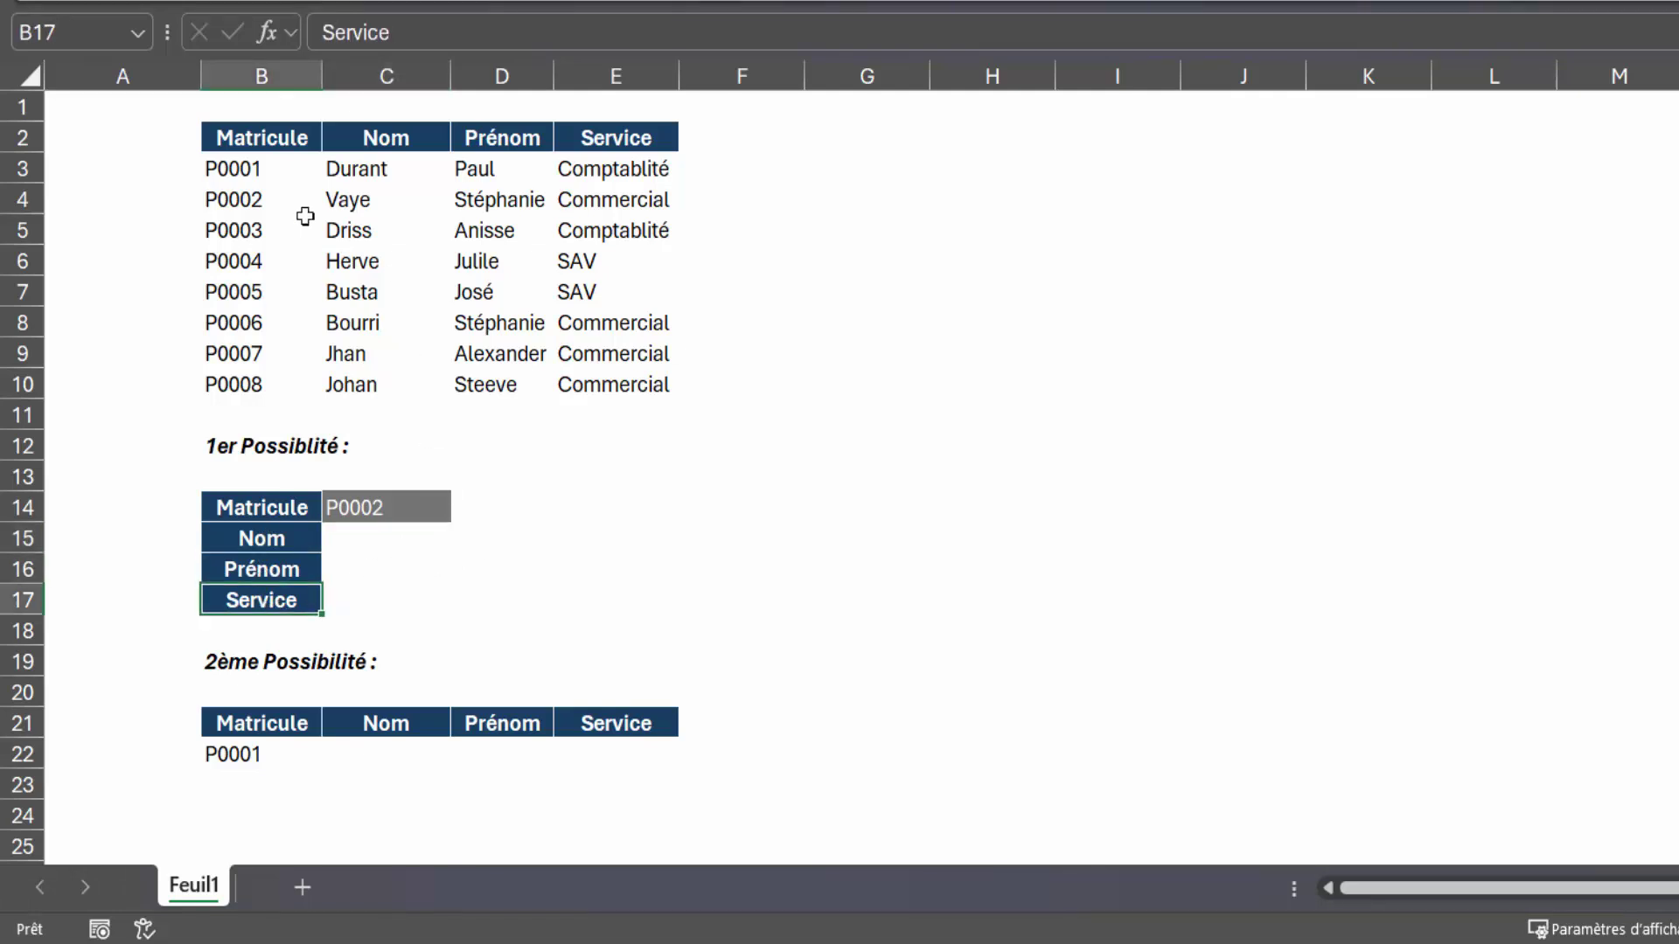
pyautogui.moveTo(230, 171); pyautogui.dragTo(610, 388)
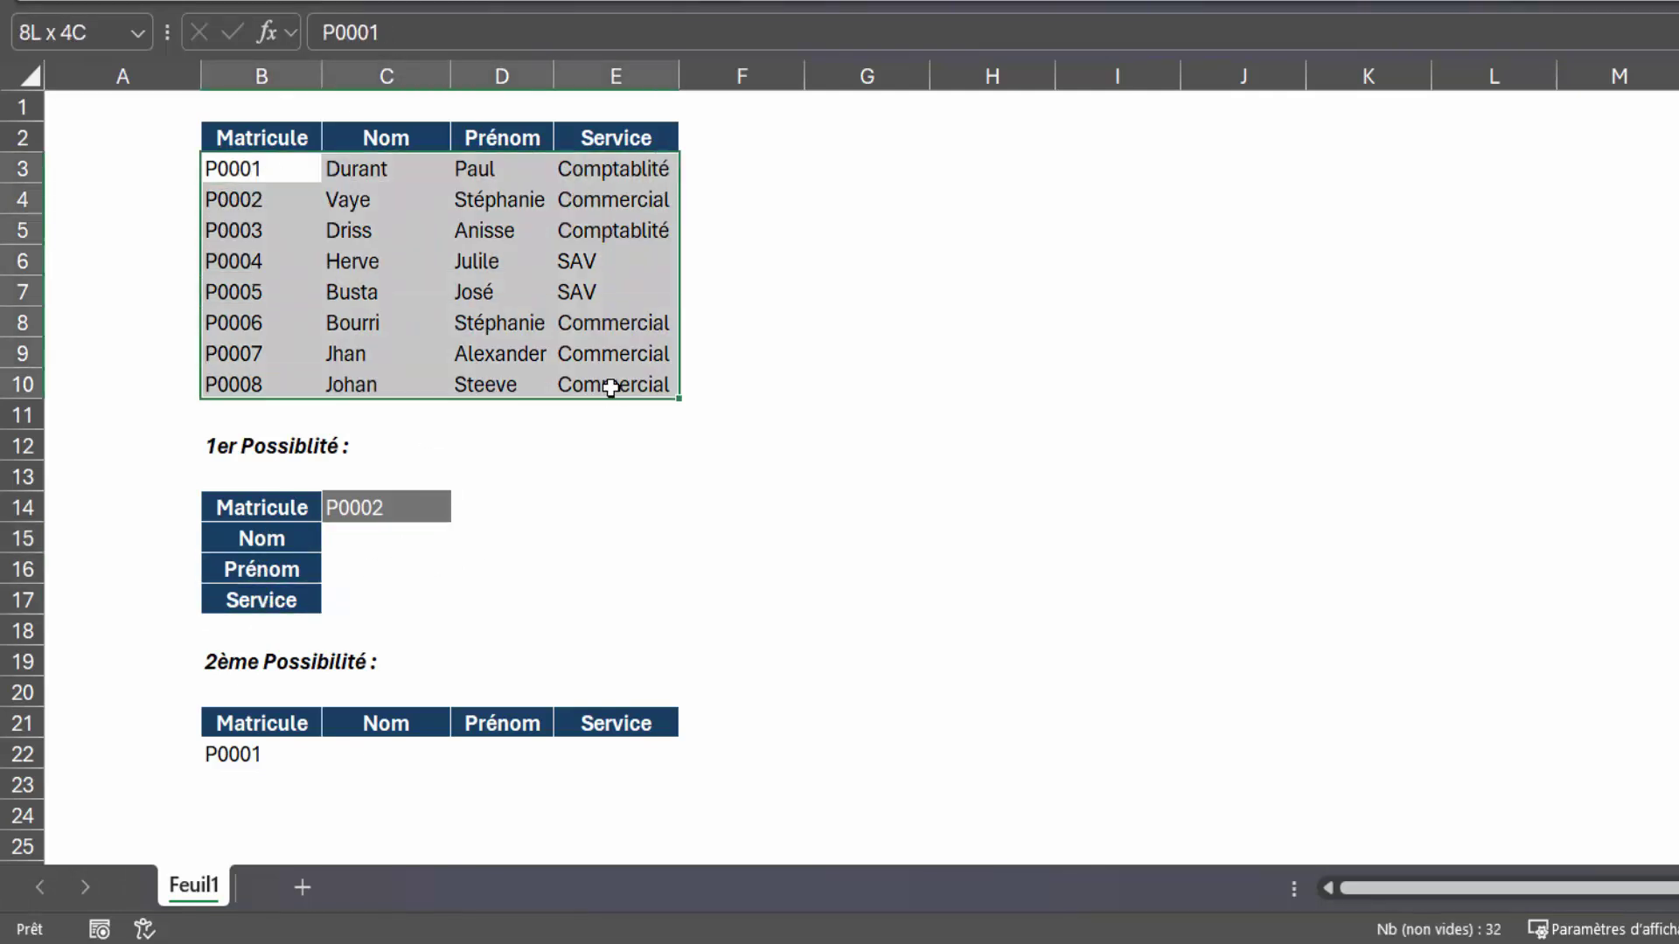
pyautogui.moveTo(251, 168); pyautogui.dragTo(579, 390)
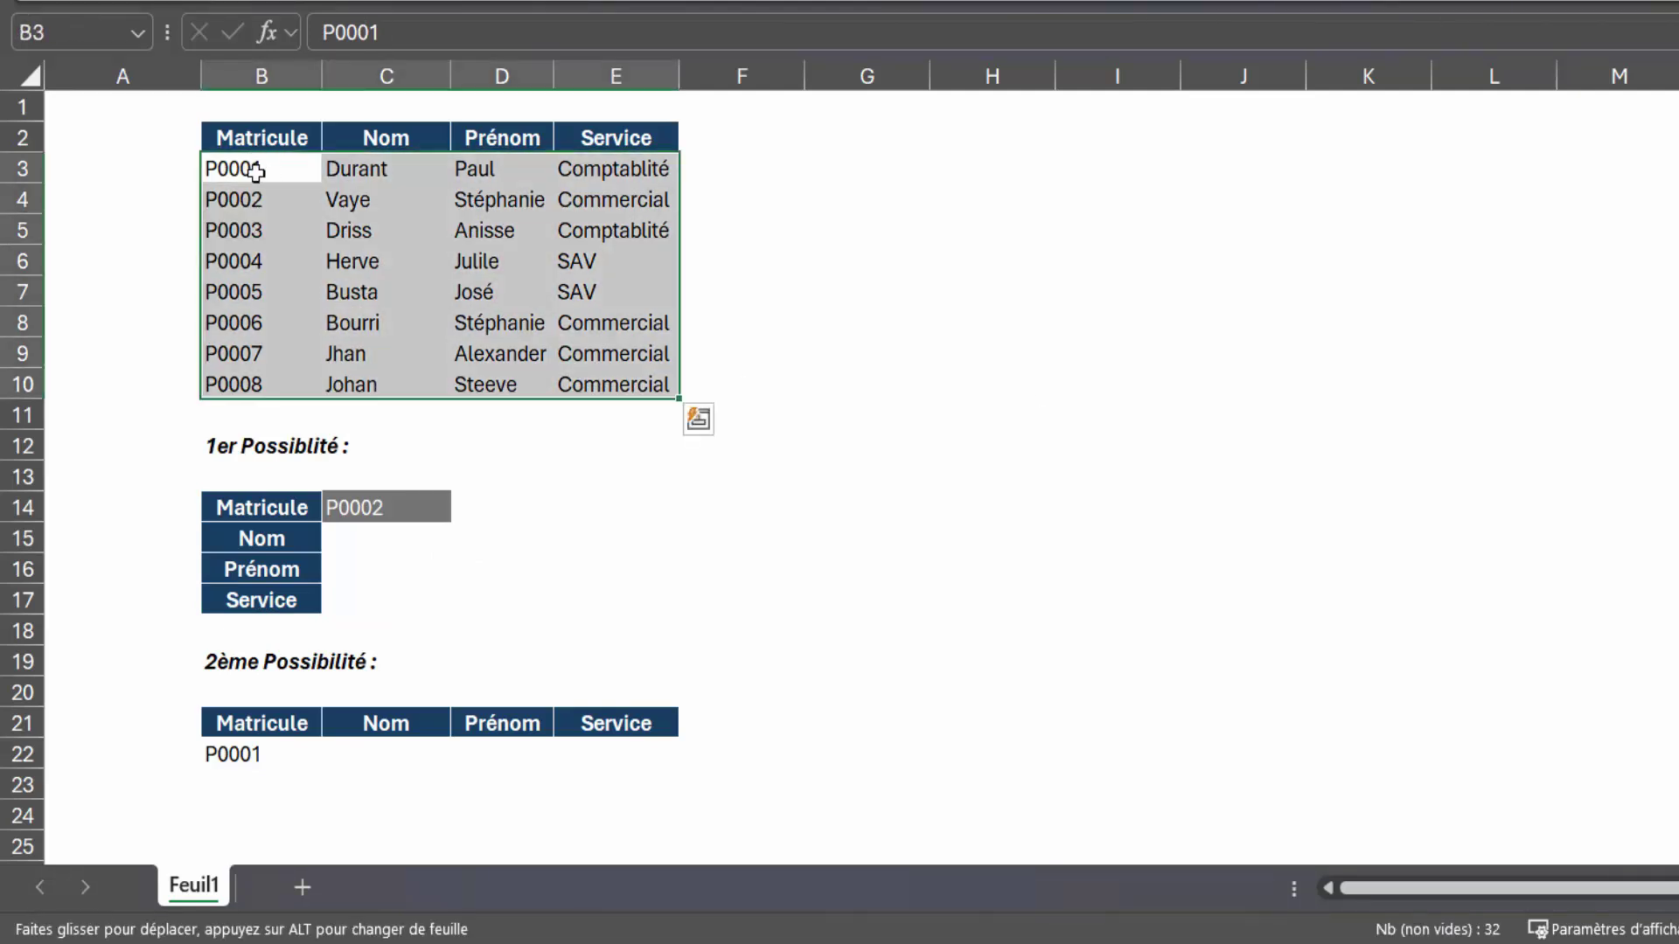
pyautogui.press('Right')
pyautogui.press('Right')
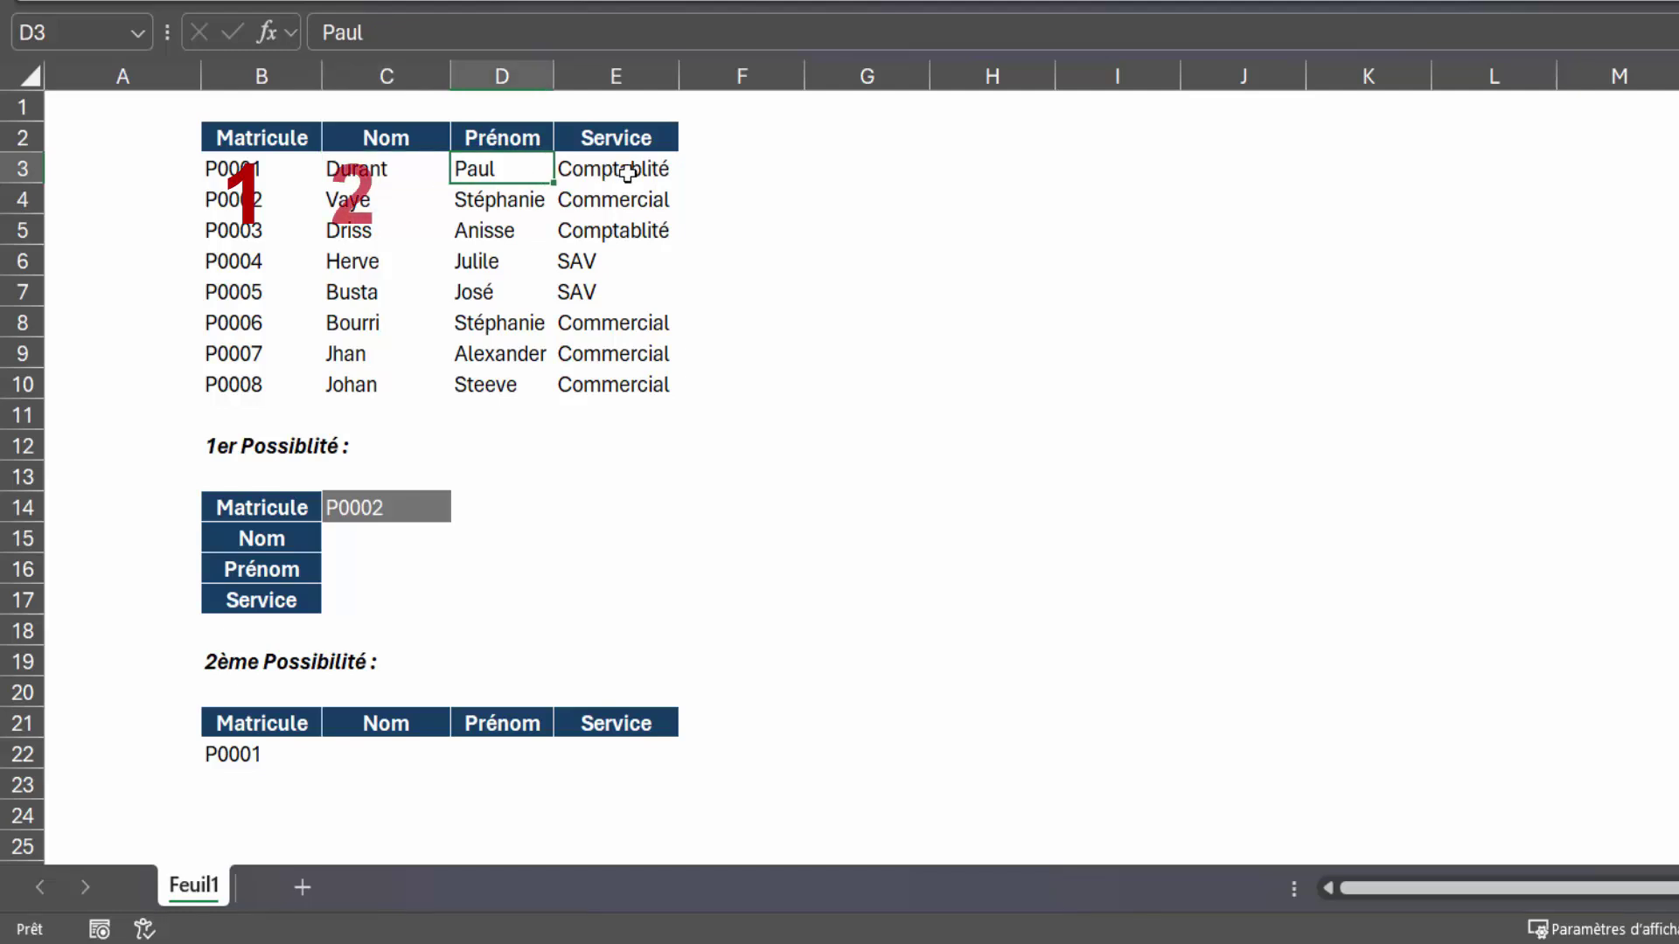
pyautogui.press('Right')
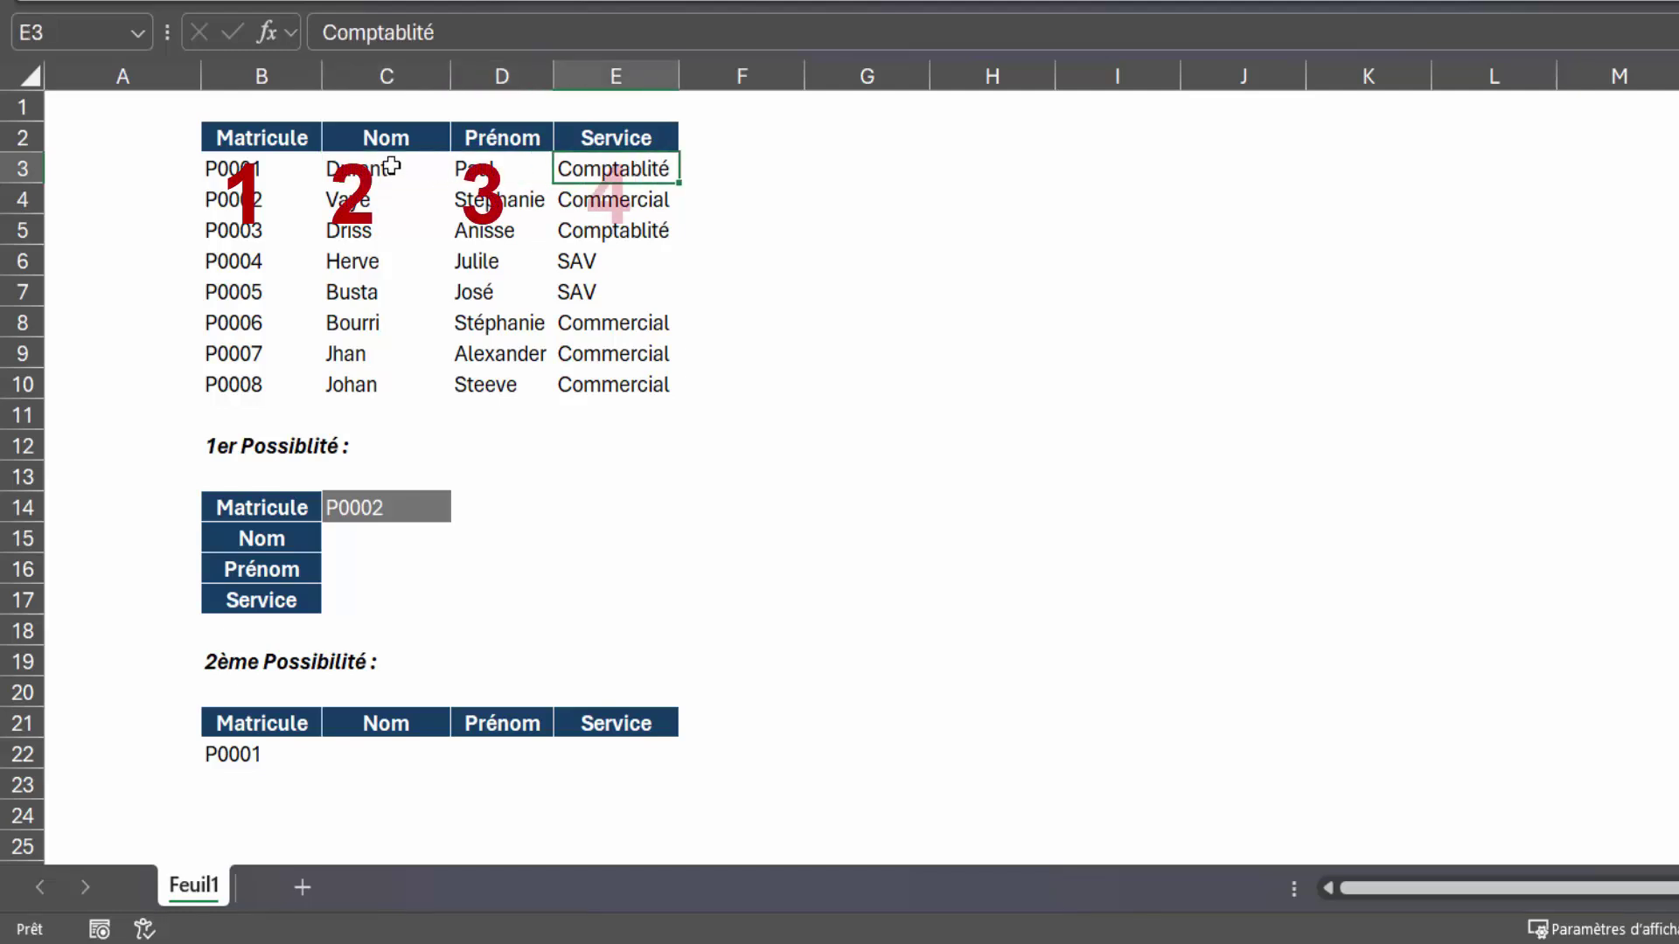
pyautogui.click(390, 166)
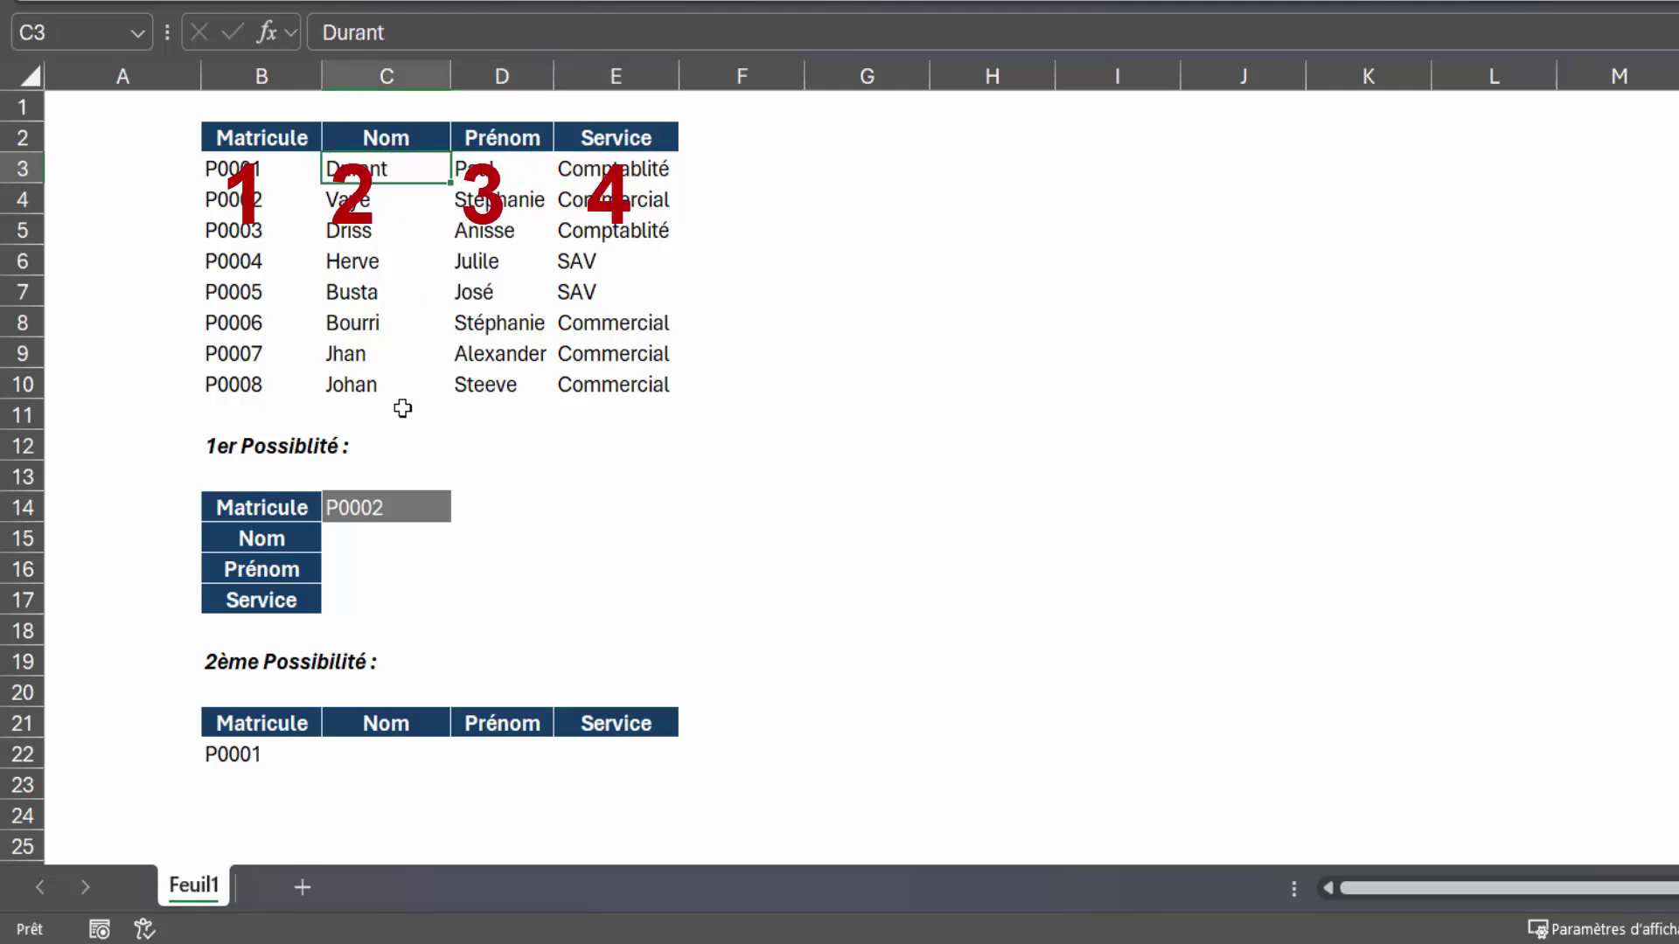
pyautogui.click(505, 173)
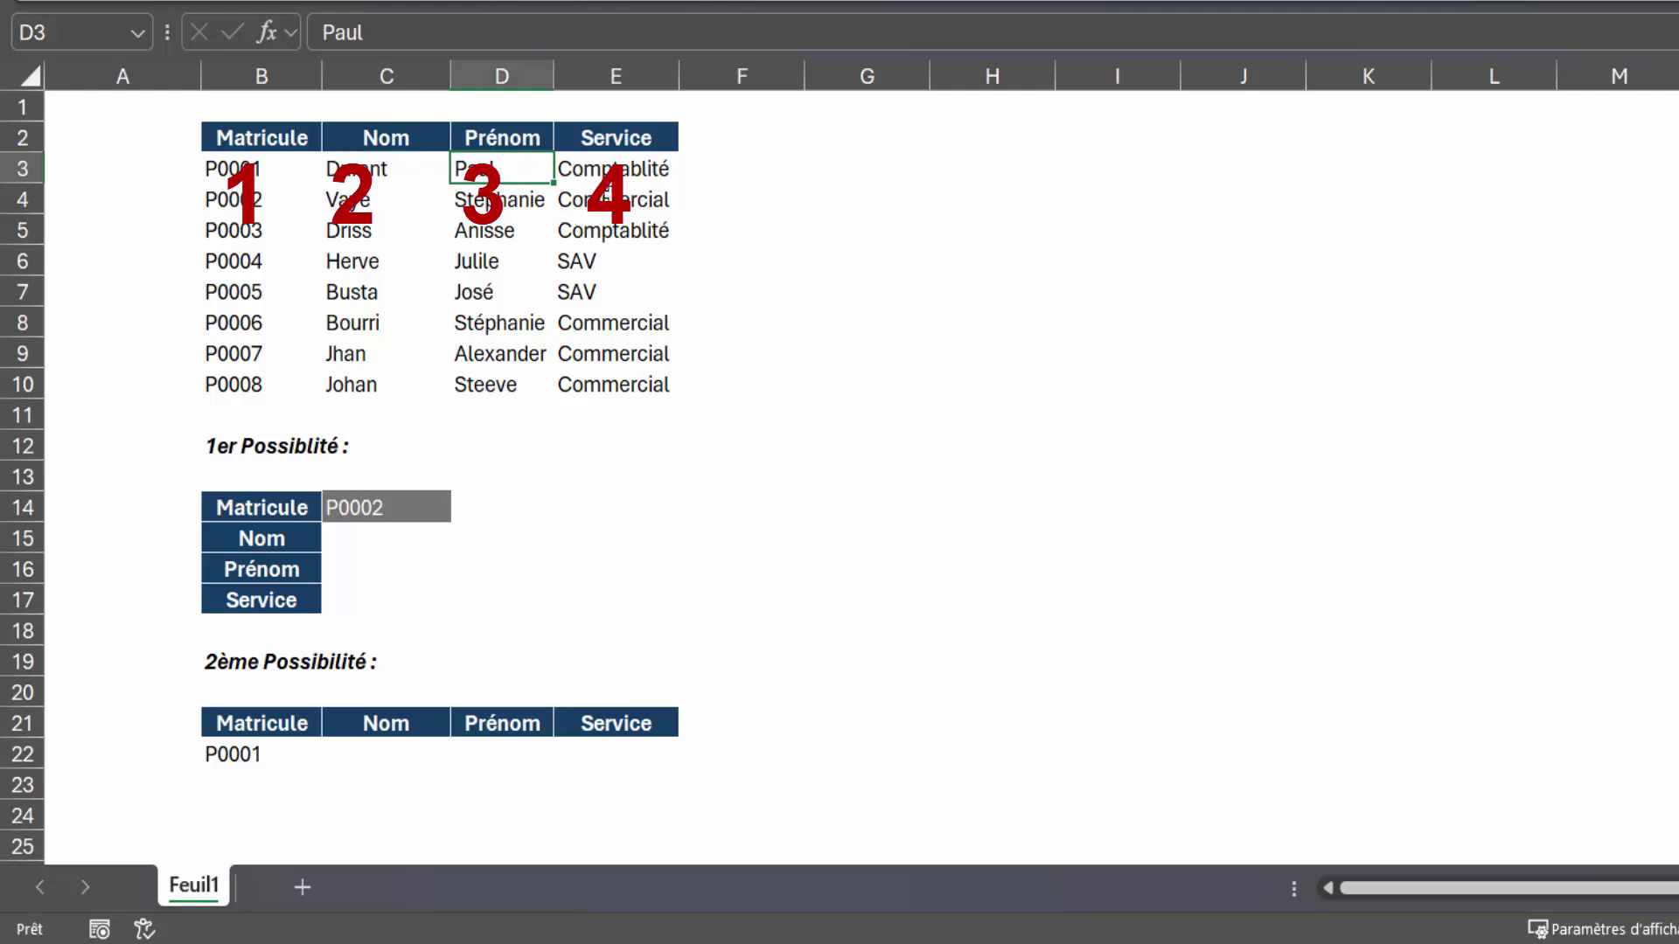
pyautogui.click(644, 175)
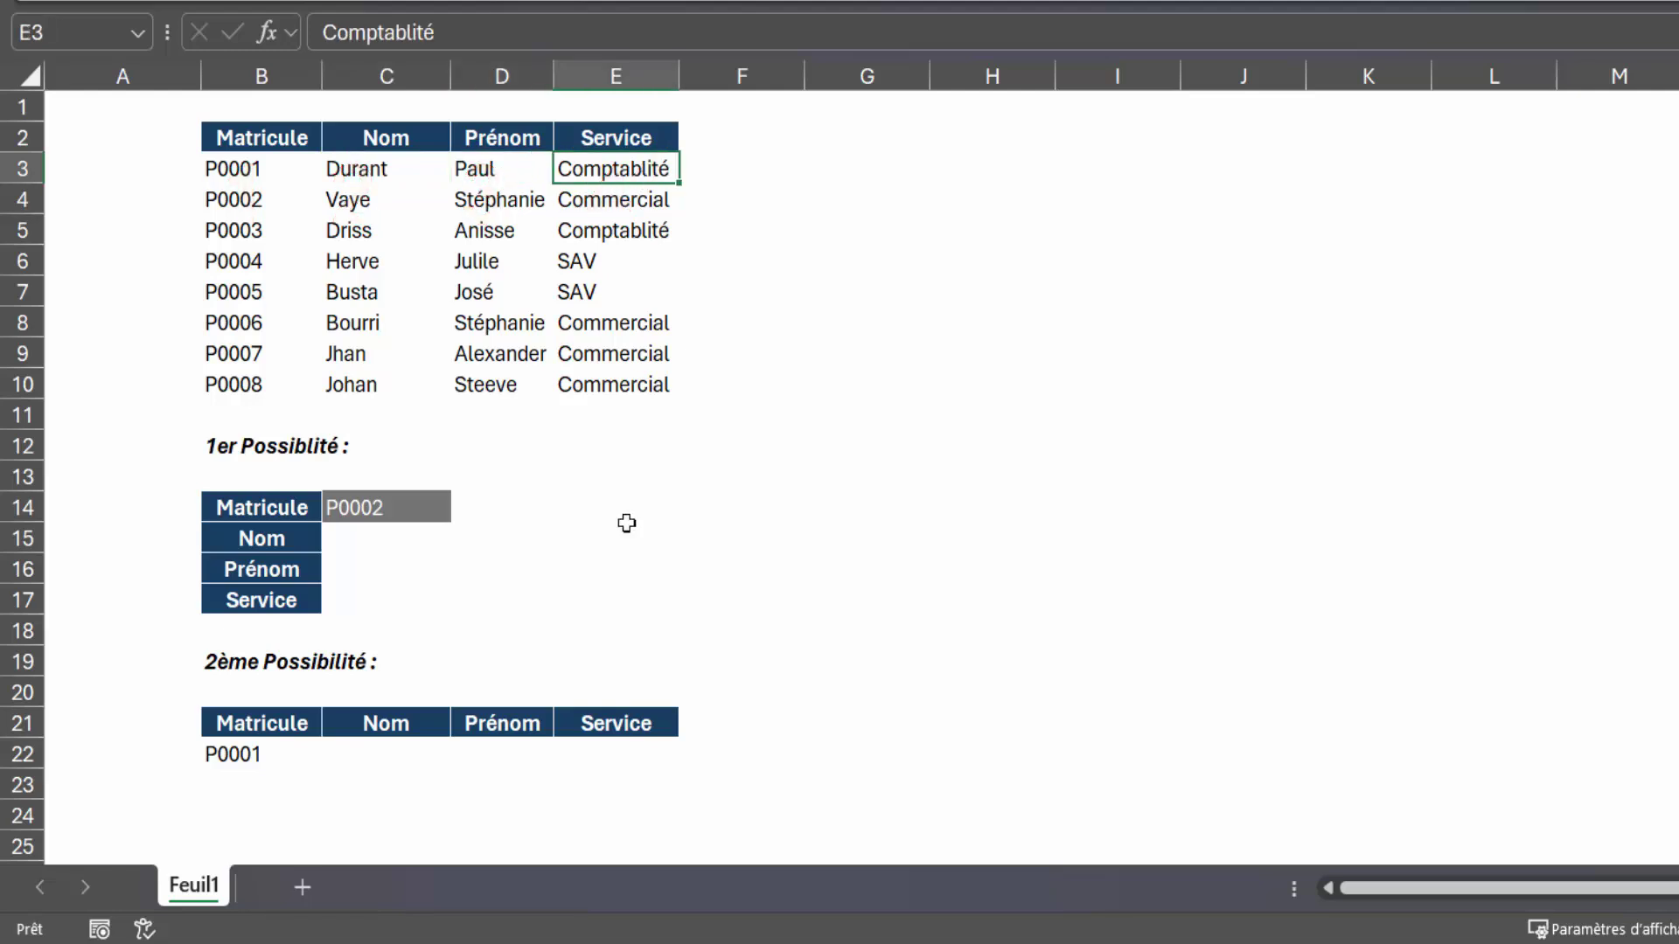
pyautogui.click(372, 547)
# Step: Start a RECHERCHEV formula in C15 using C14 as the lookup value
pyautogui.write('=')
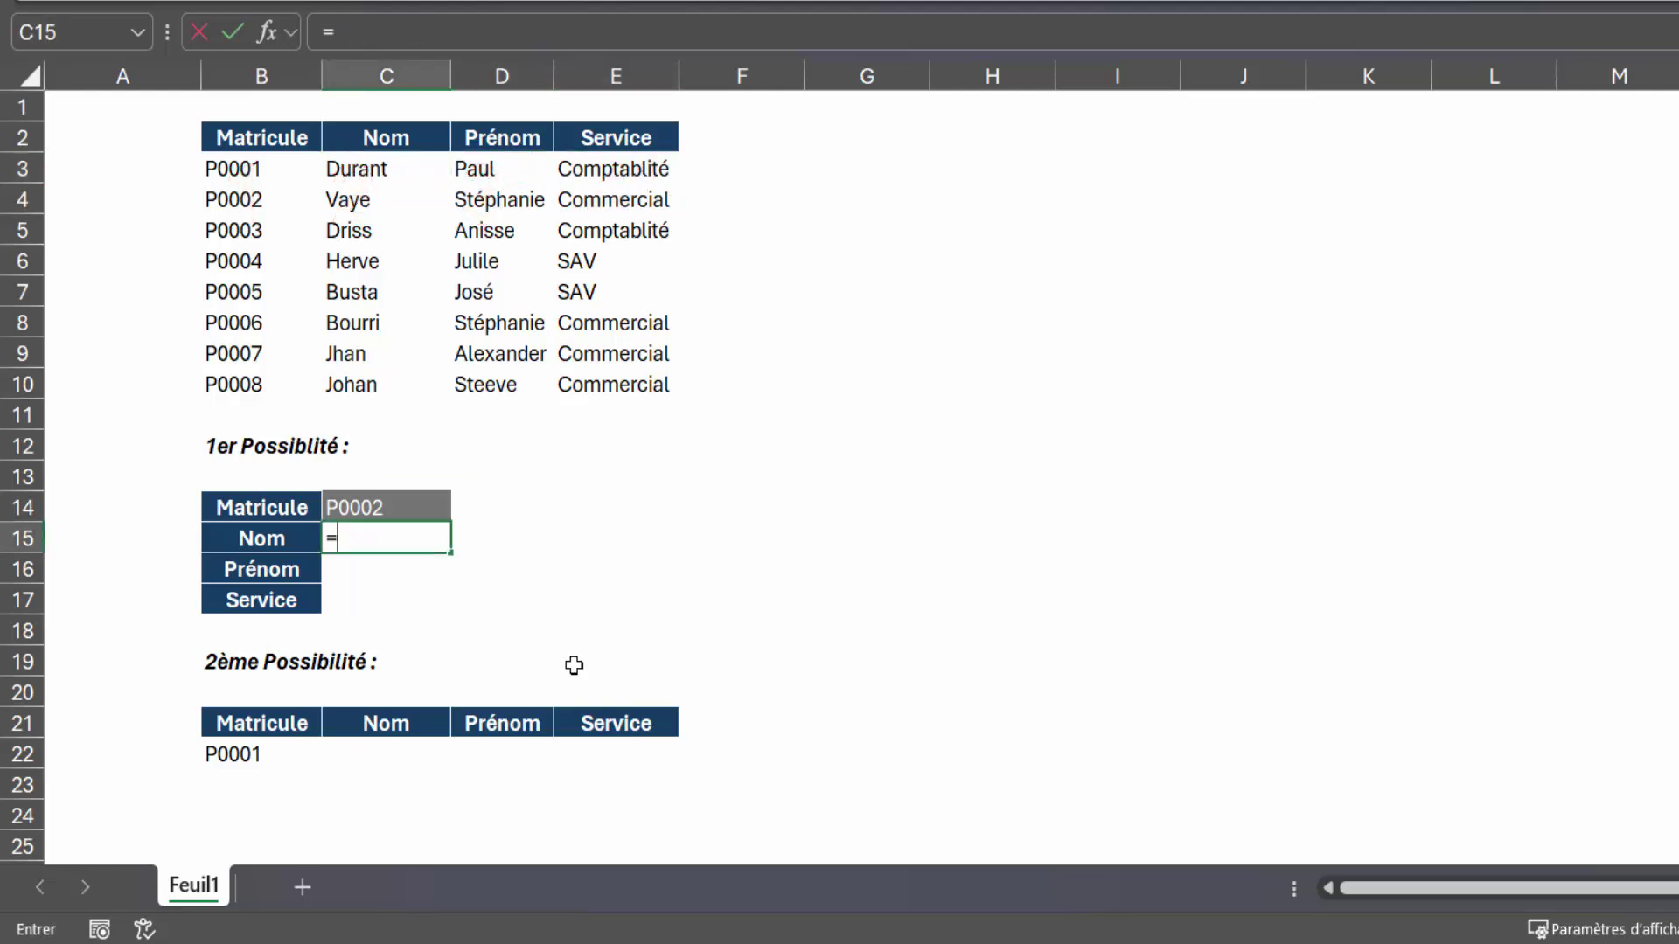
pyautogui.write('recehr')
pyautogui.press('BackSpace')
pyautogui.press('BackSpace')
pyautogui.press('BackSpace')
pyautogui.press('BackSpace')
pyautogui.write('her')
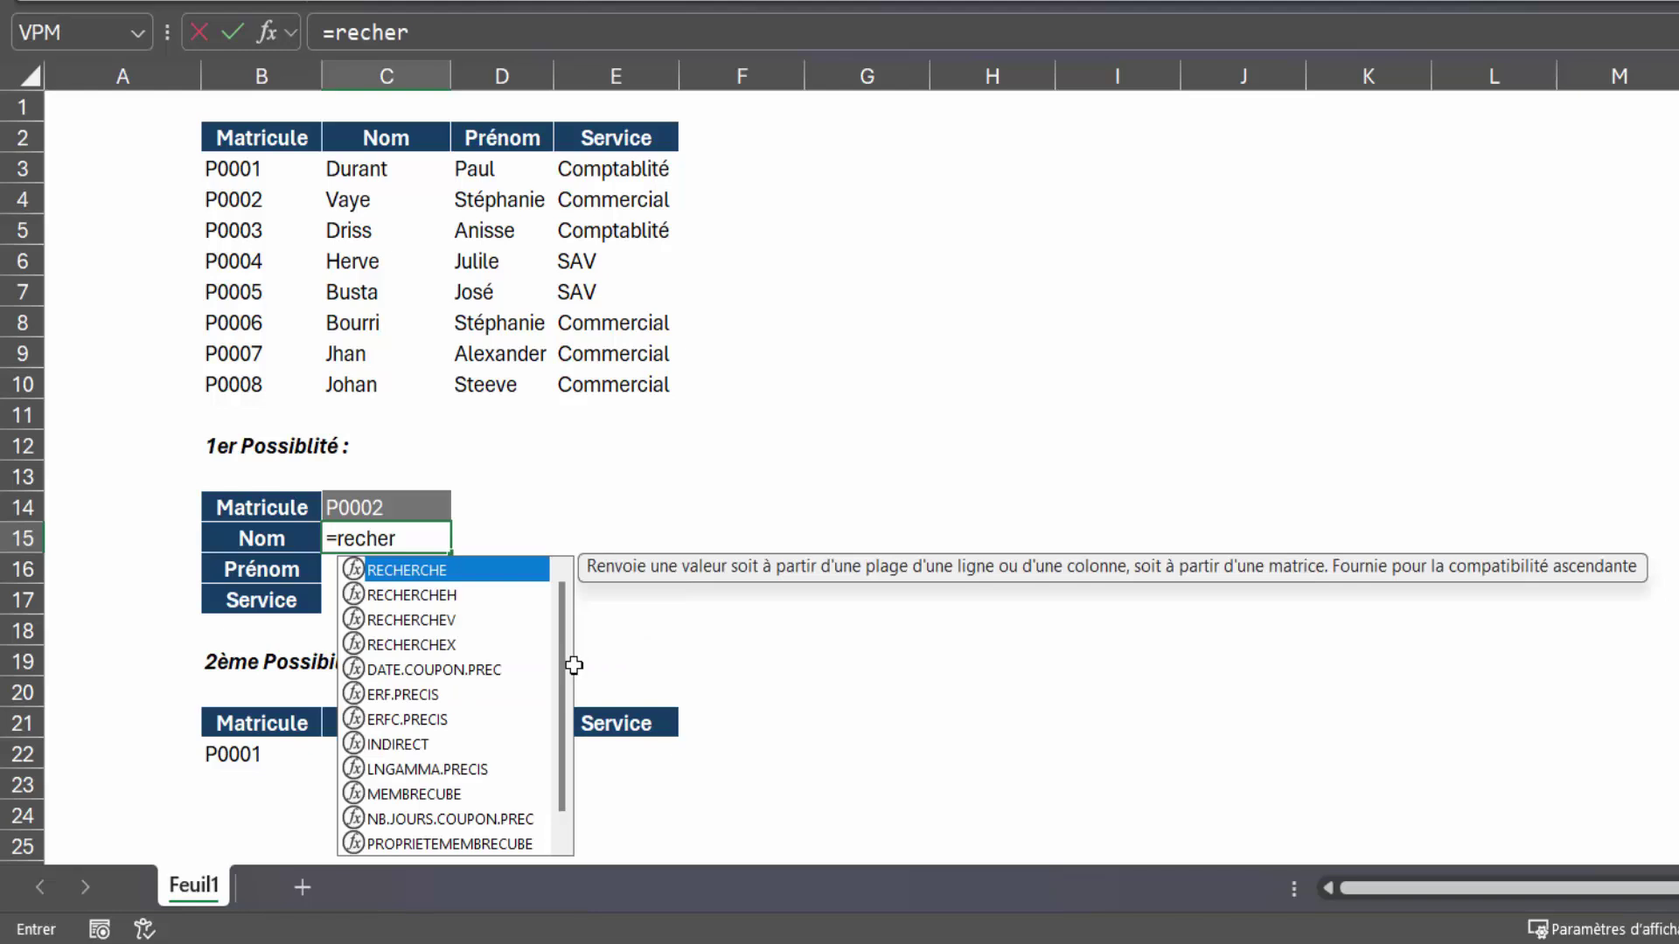
pyautogui.doubleClick(432, 620)
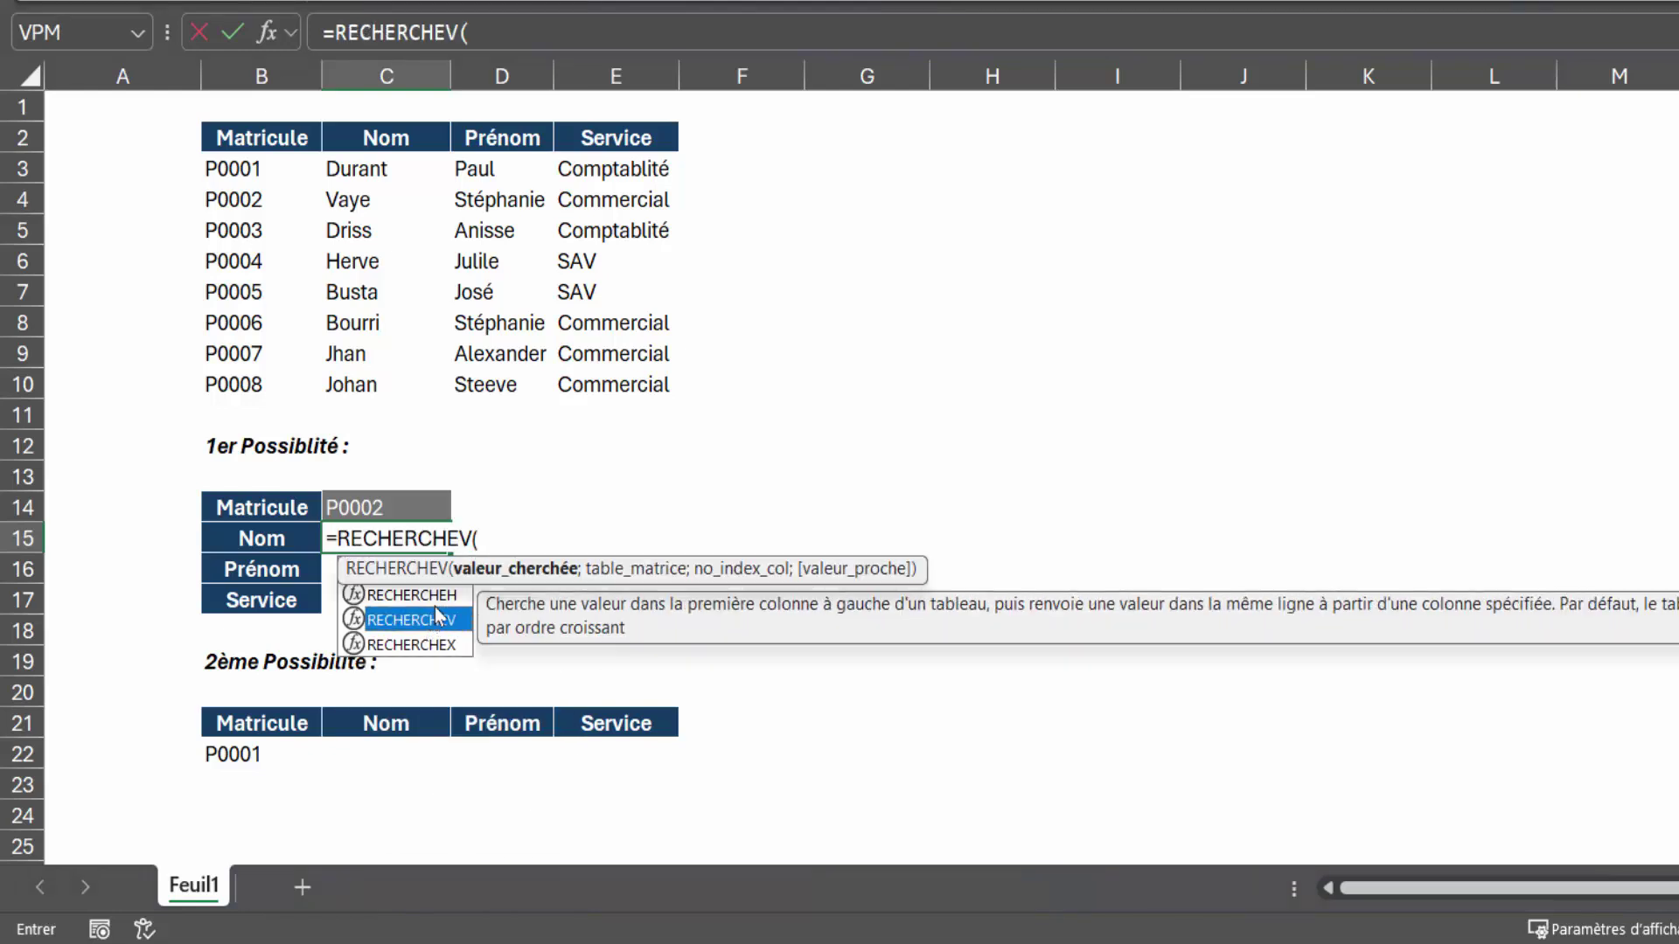
pyautogui.click(386, 498)
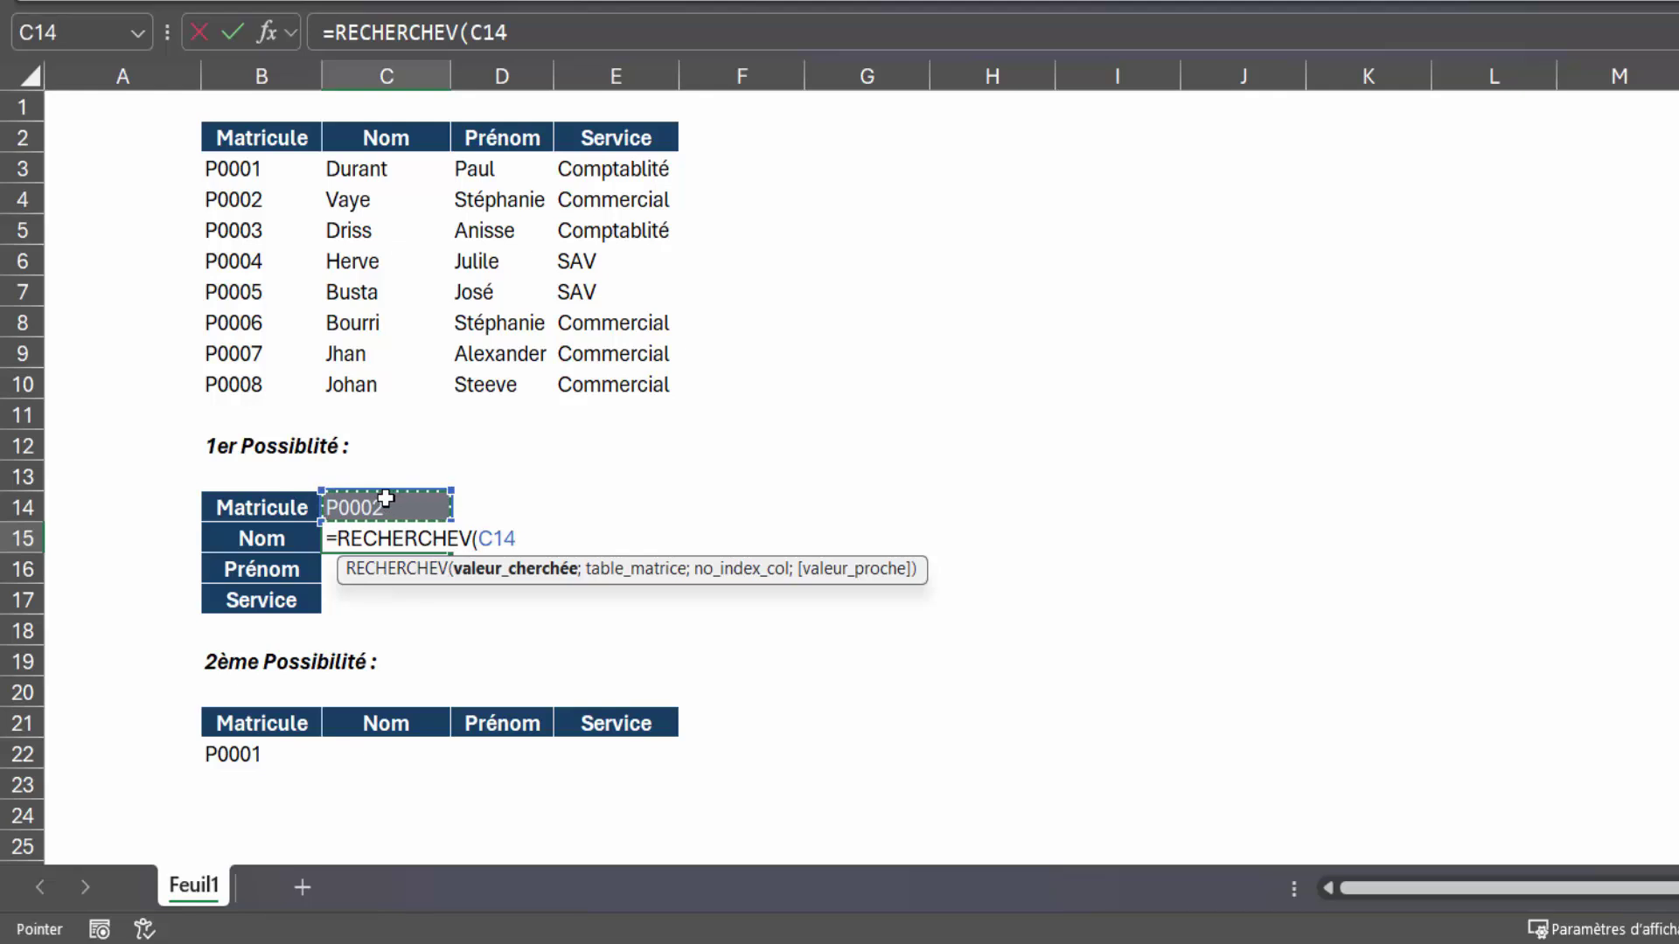
pyautogui.write(';')
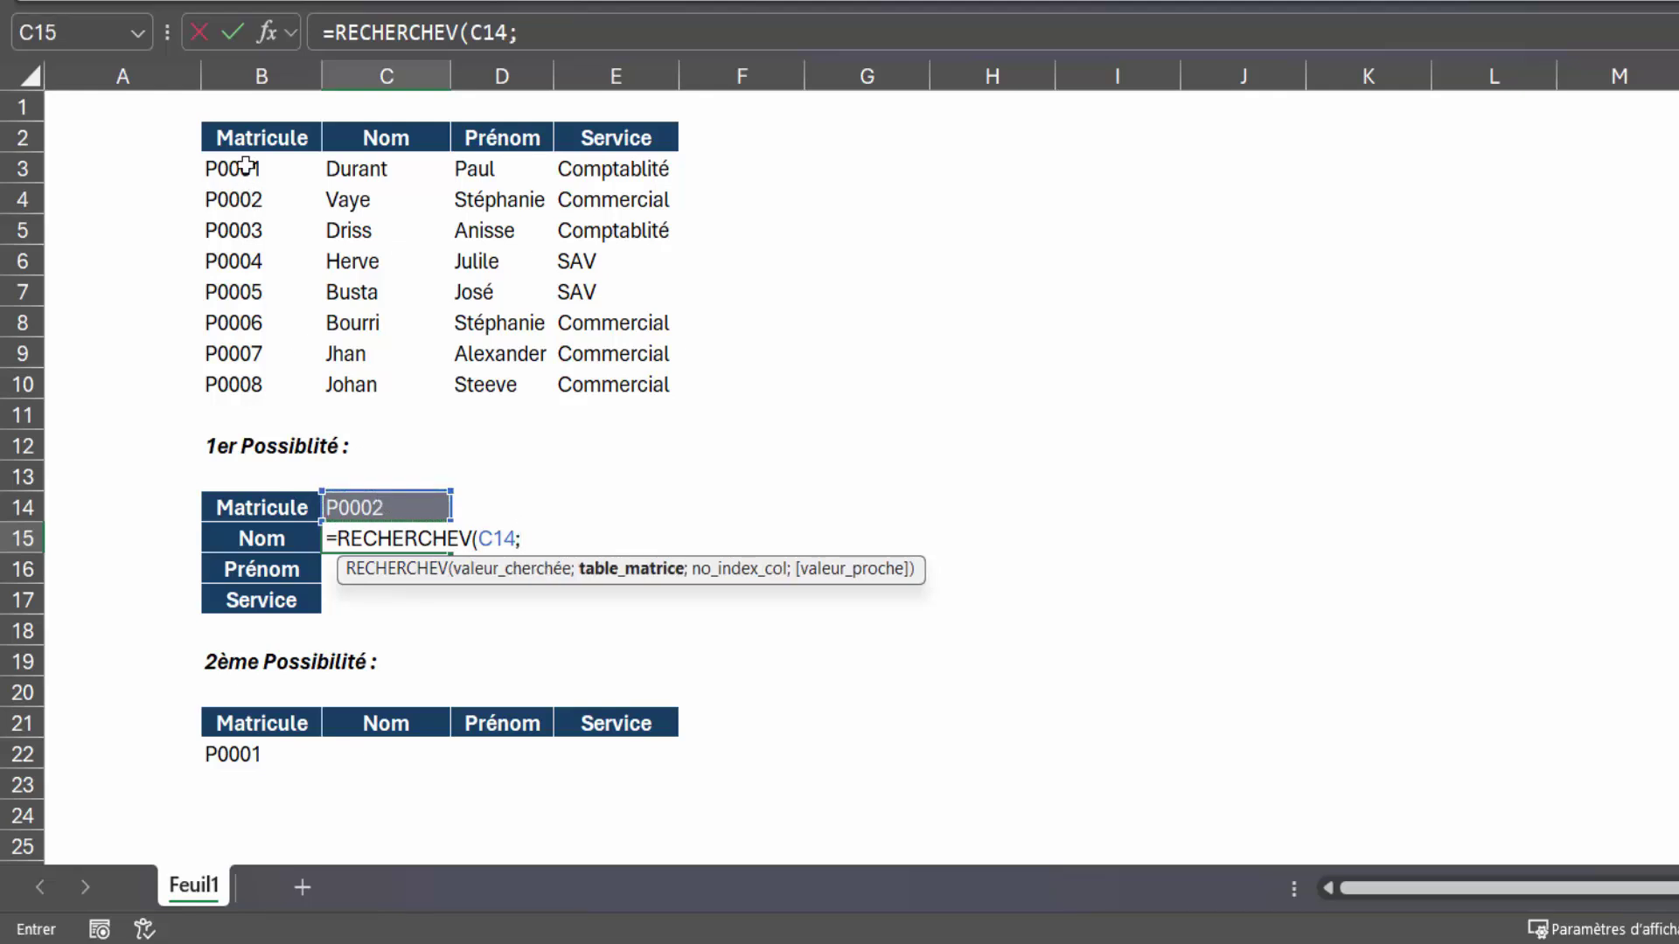
pyautogui.click(247, 164)
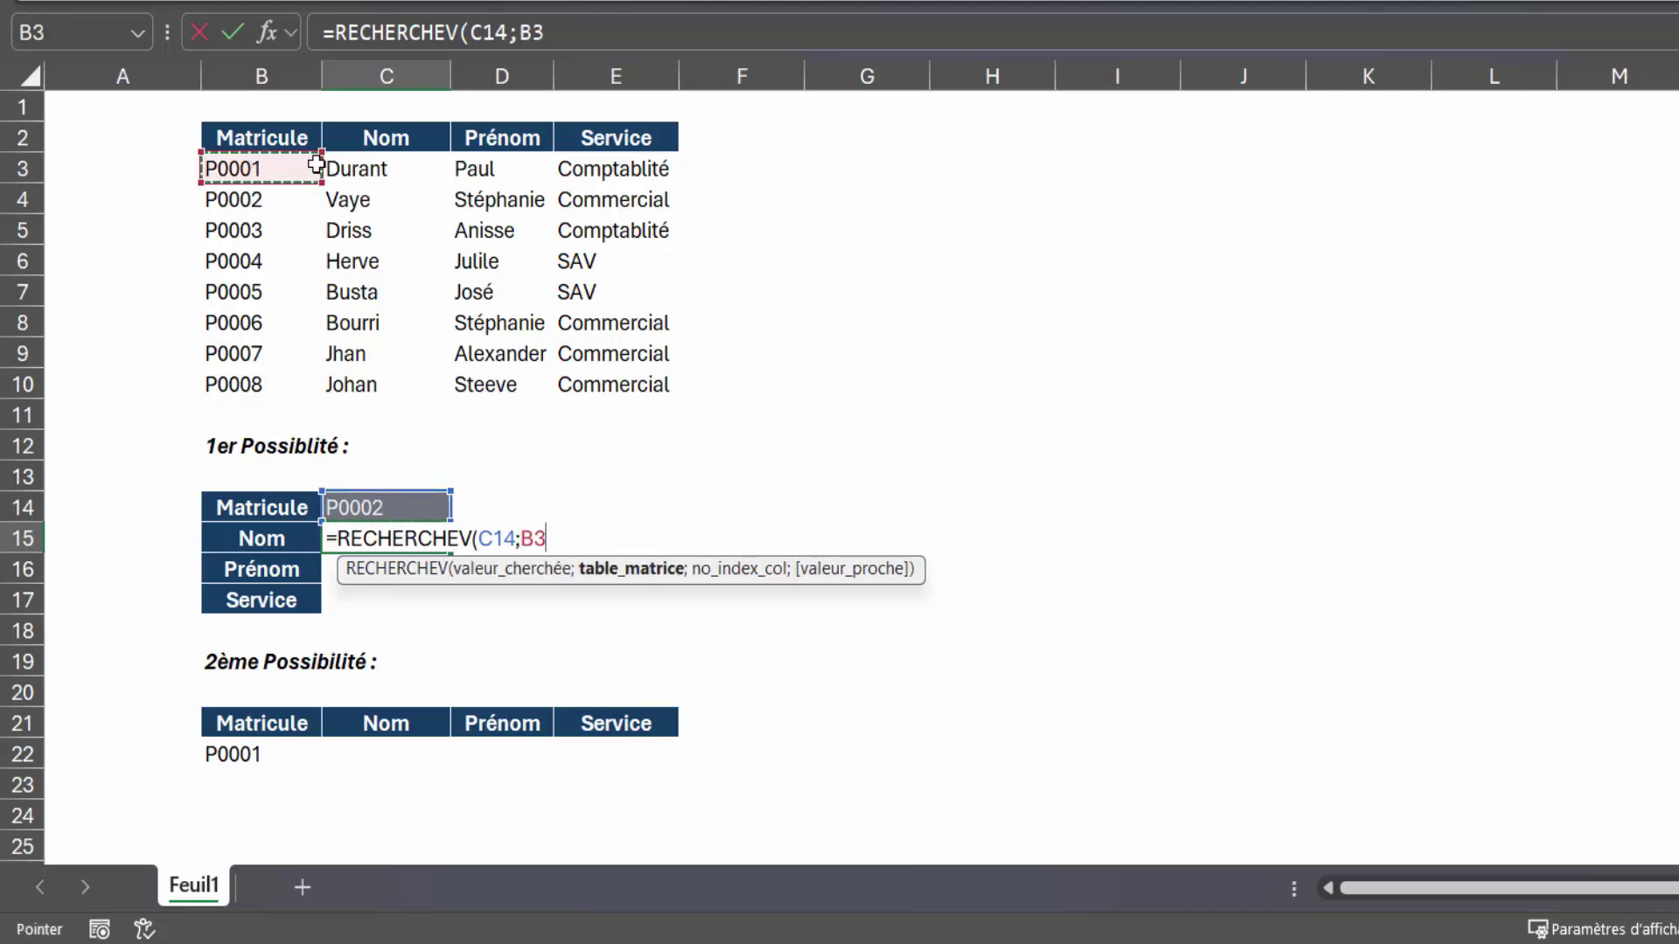
pyautogui.moveTo(315, 164); pyautogui.dragTo(642, 382)
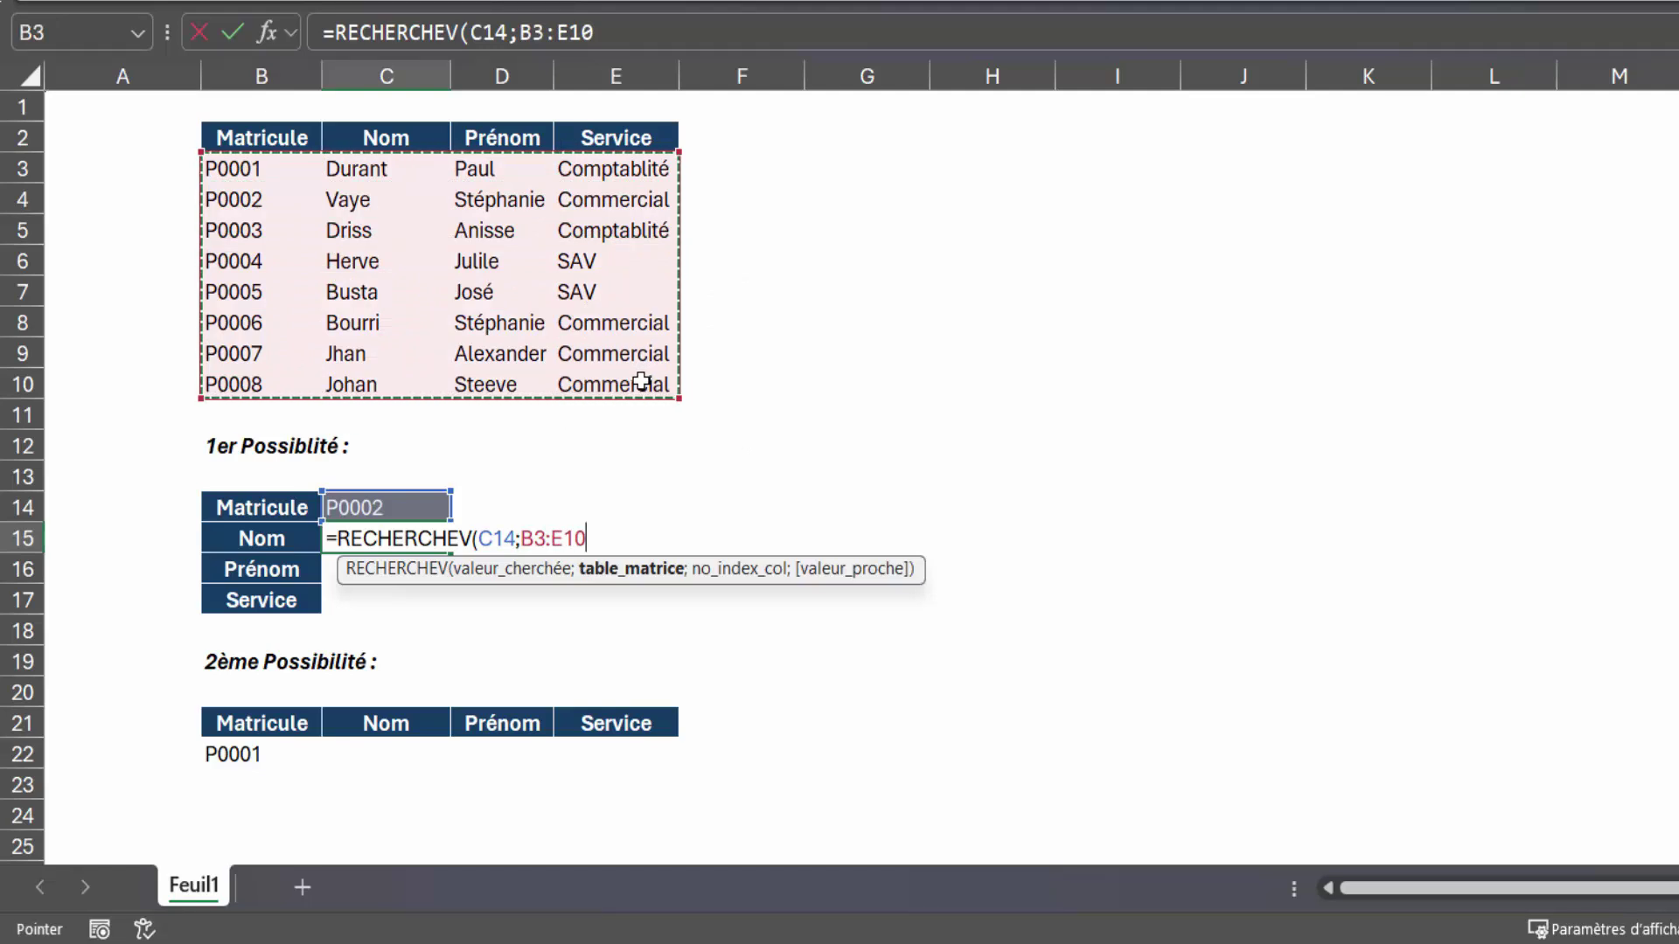
pyautogui.write(';')
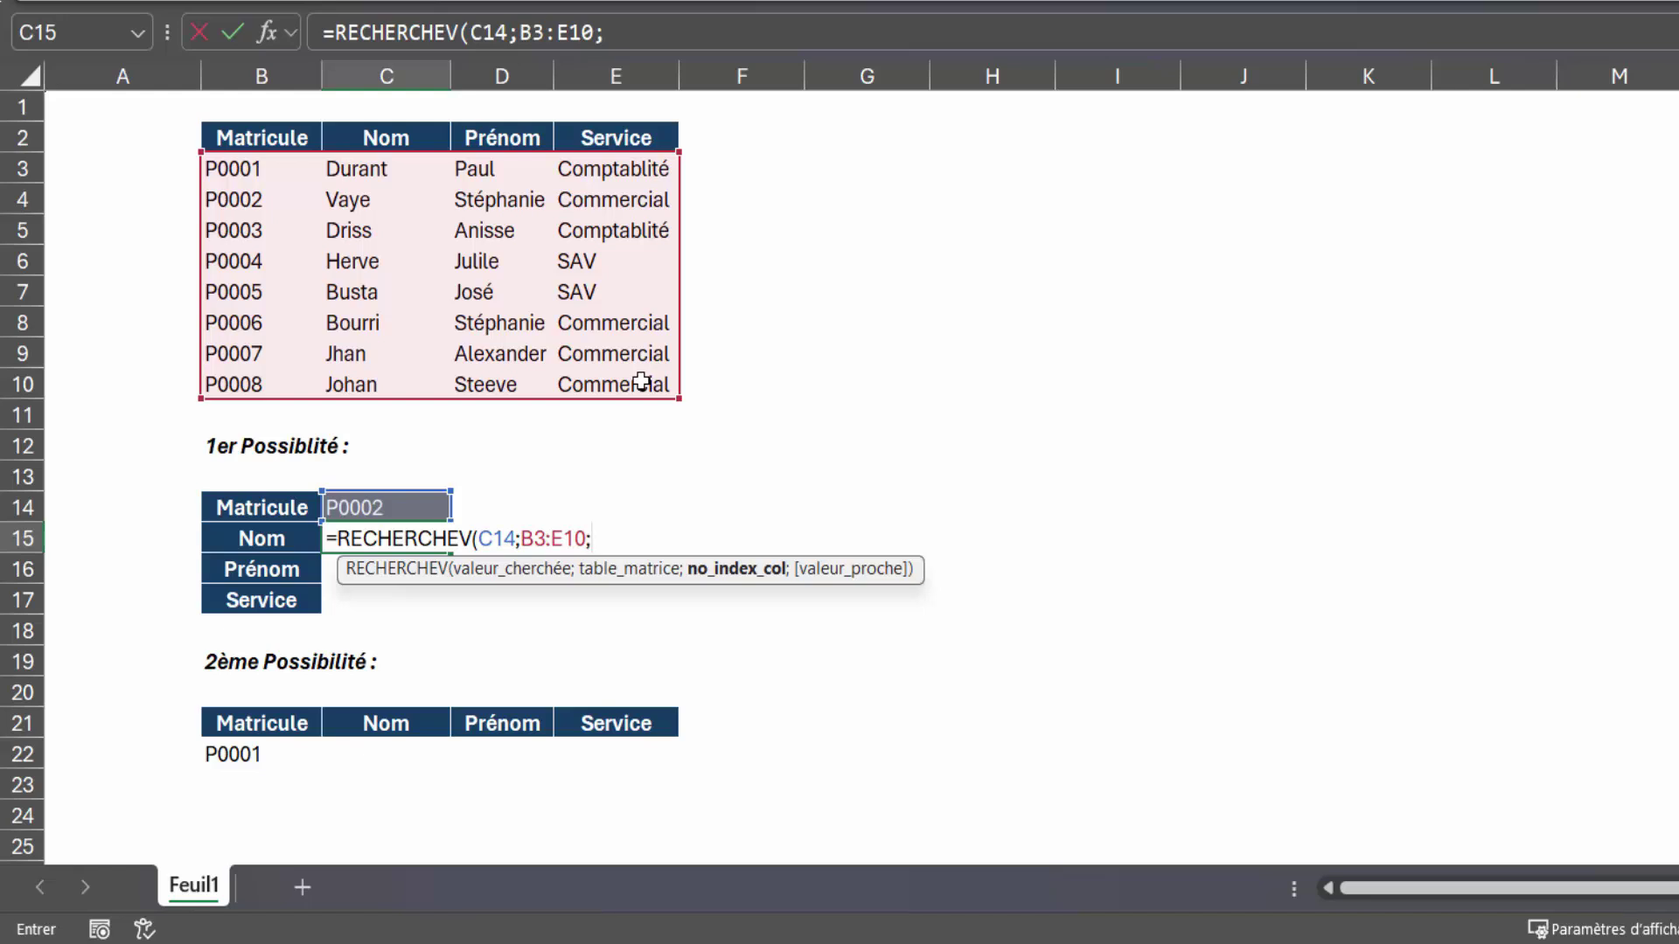
pyautogui.write('{2;3;4')
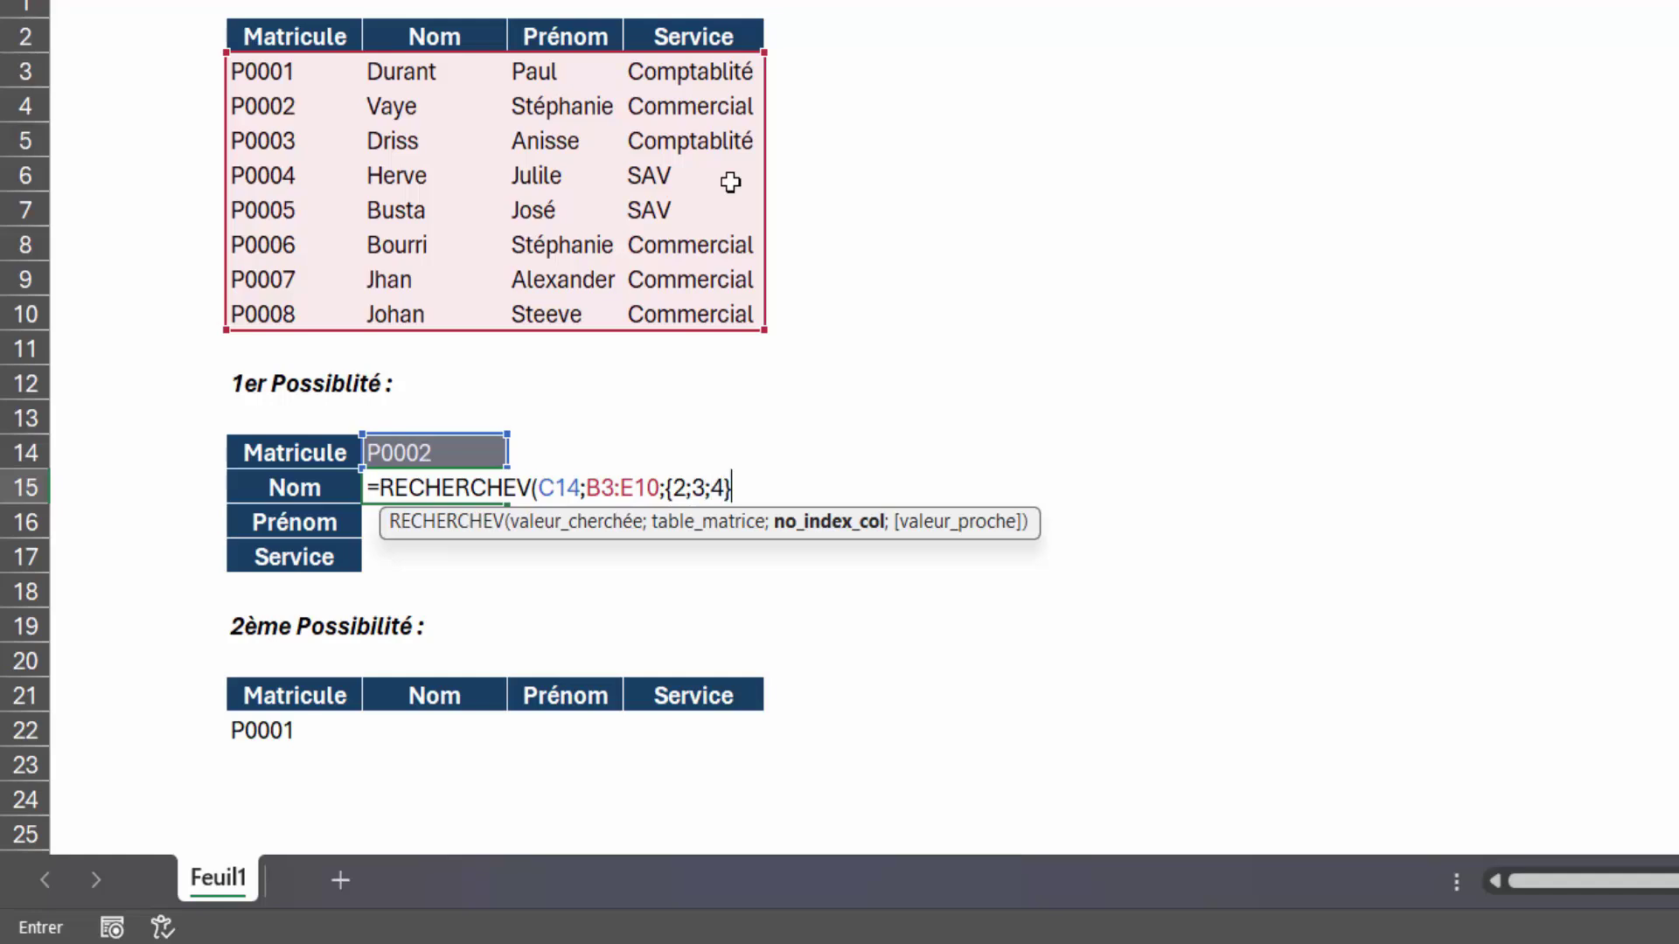
pyautogui.write(';')
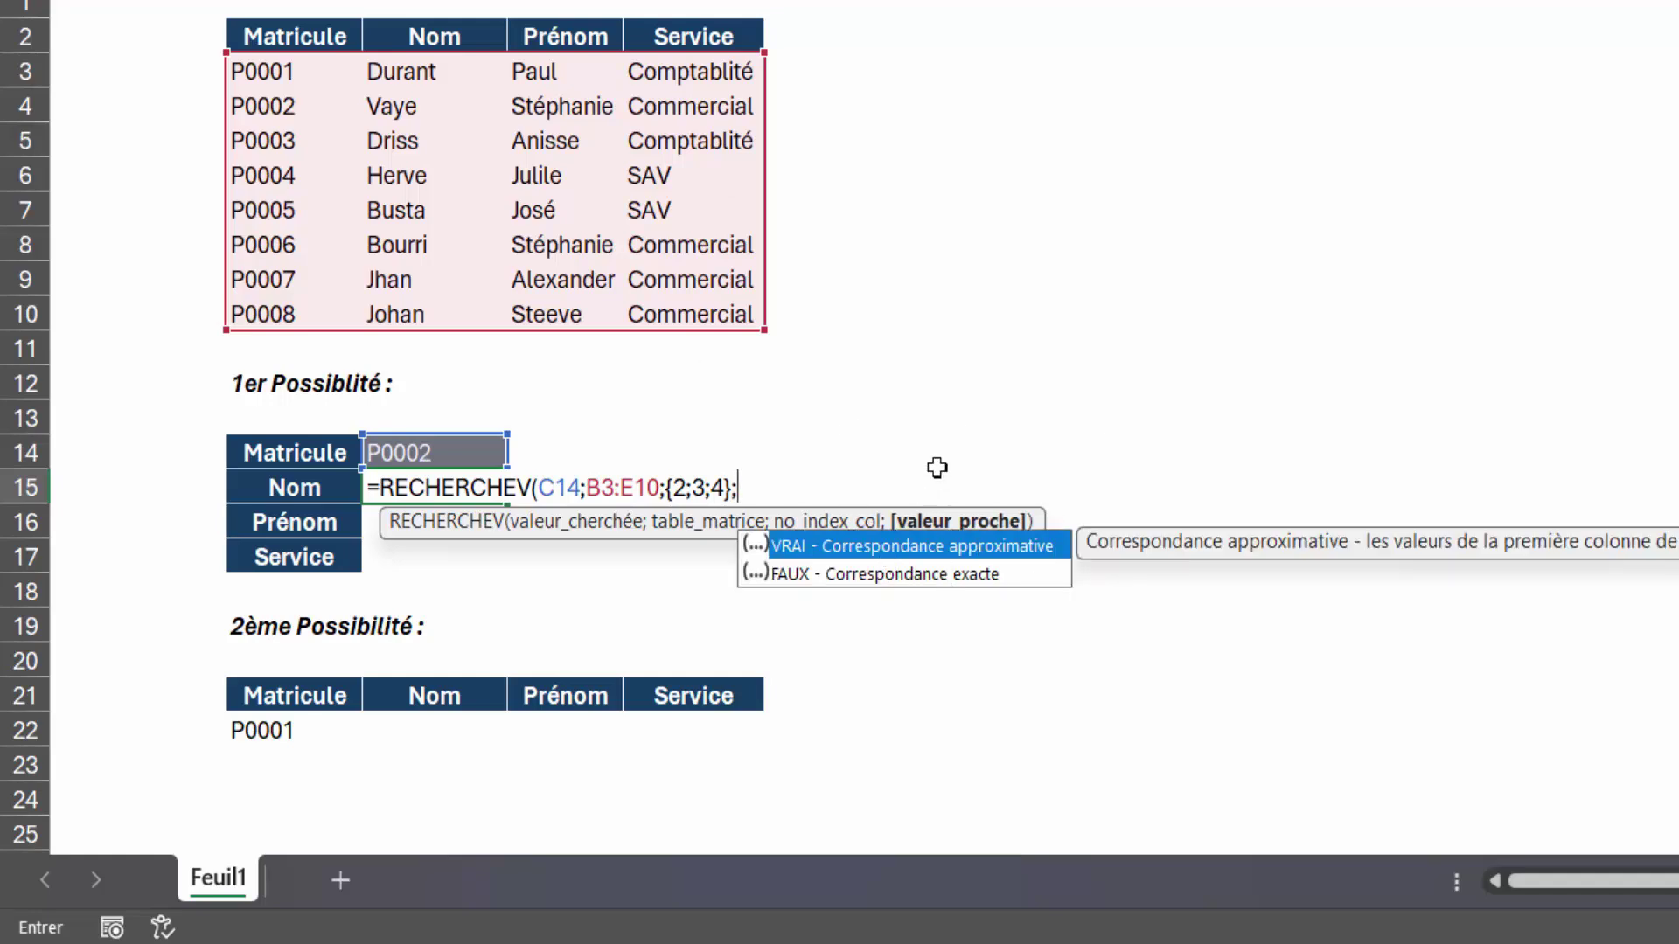
pyautogui.write('faux)')
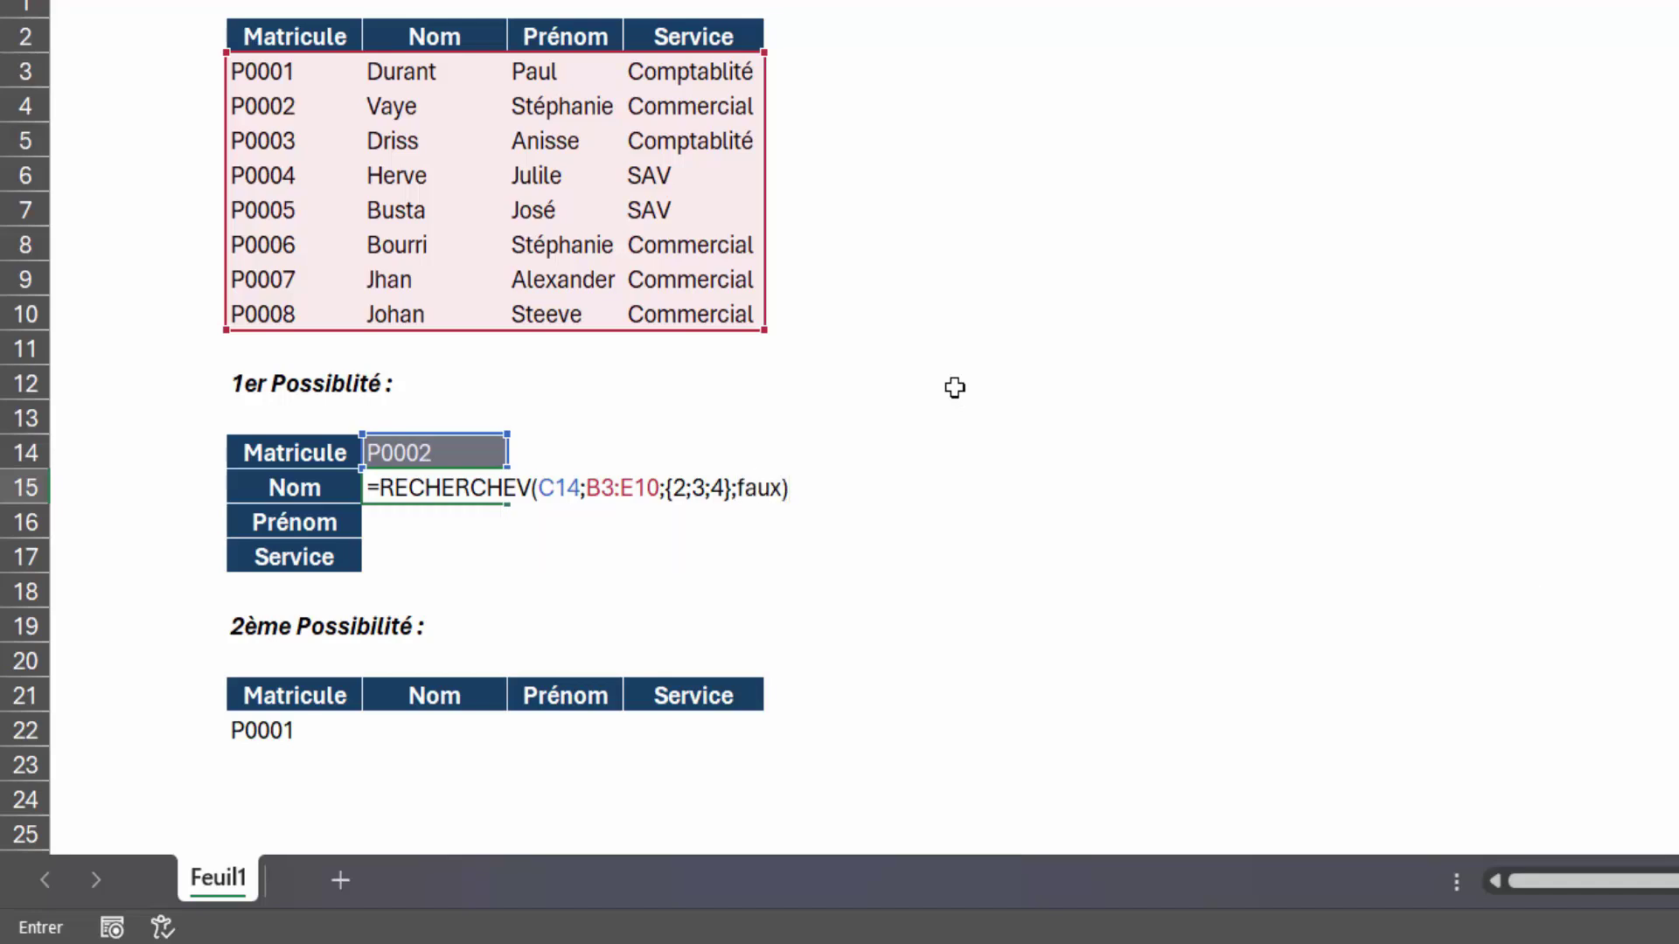
pyautogui.press('Return')
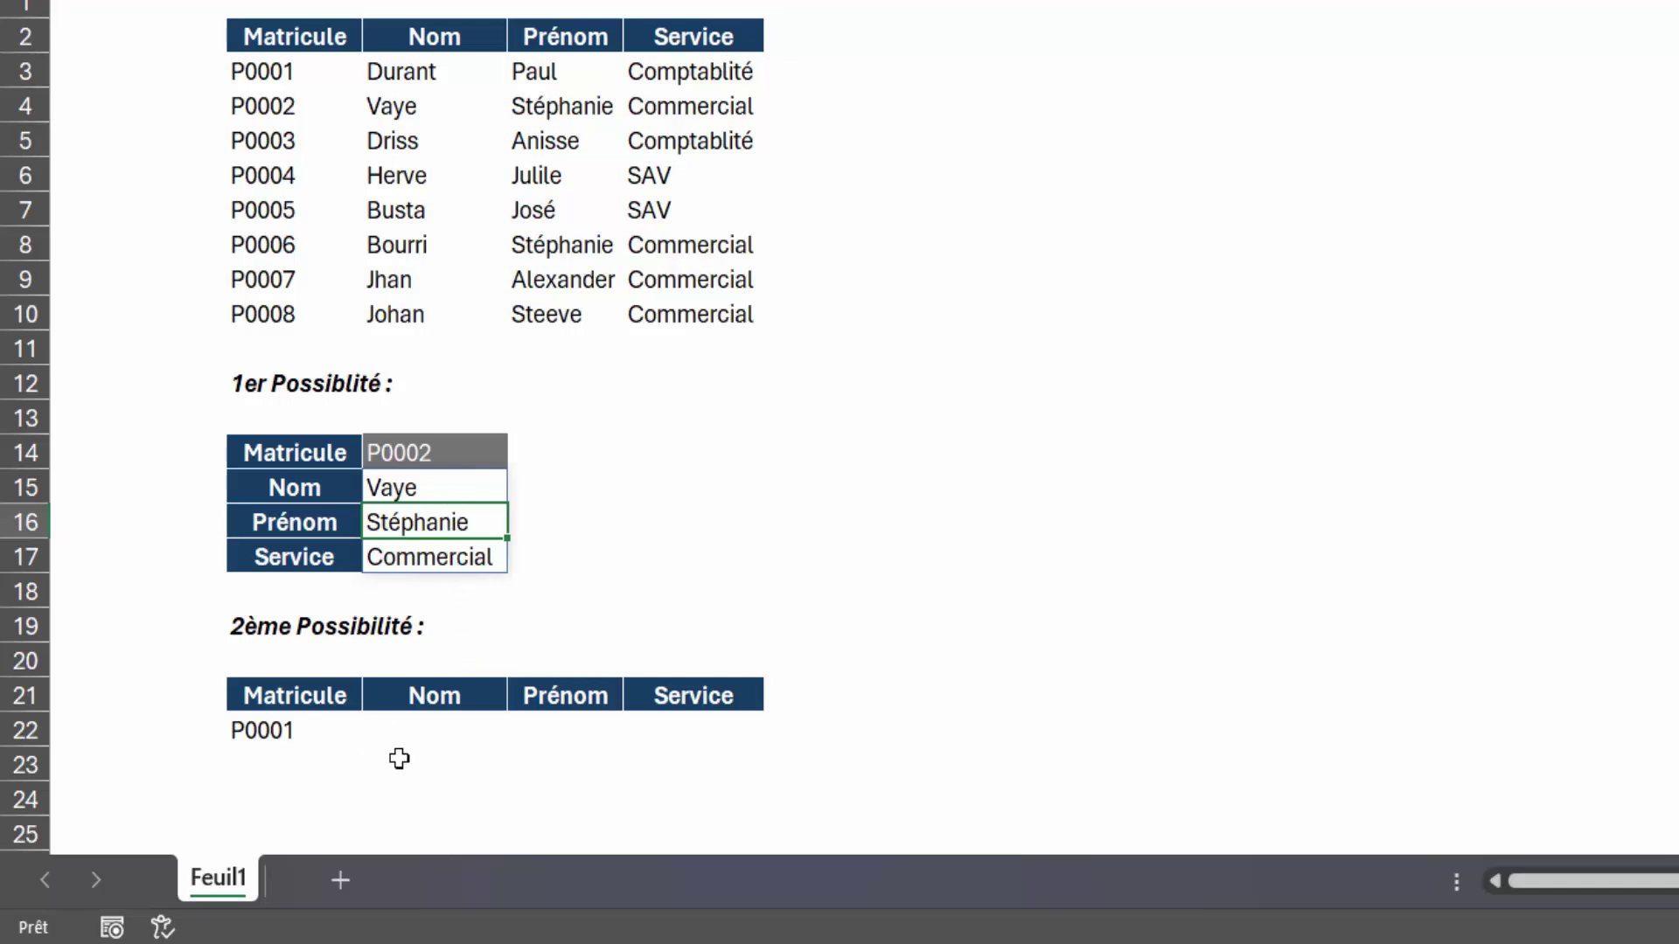
# Step: Enter =RECHERCHEV(B22;B3:E10;{2;3;4};faux) in C22 to look up matricule P0001
pyautogui.moveTo(408, 730); pyautogui.dragTo(647, 729)
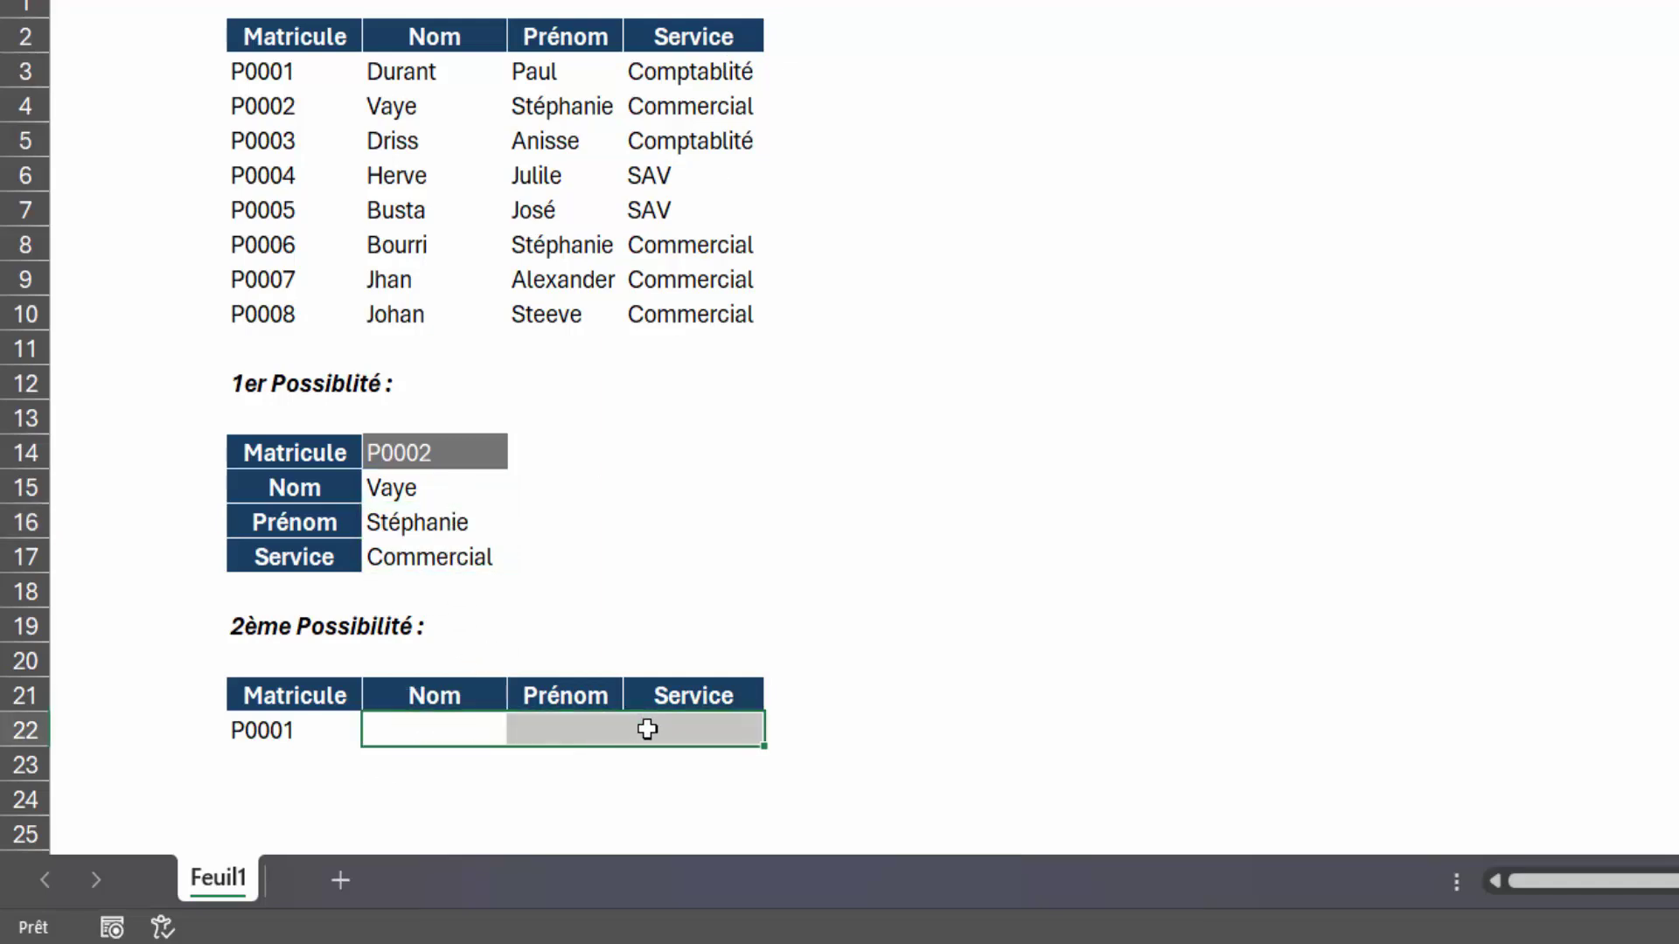
pyautogui.click(473, 739)
pyautogui.write('=recherche')
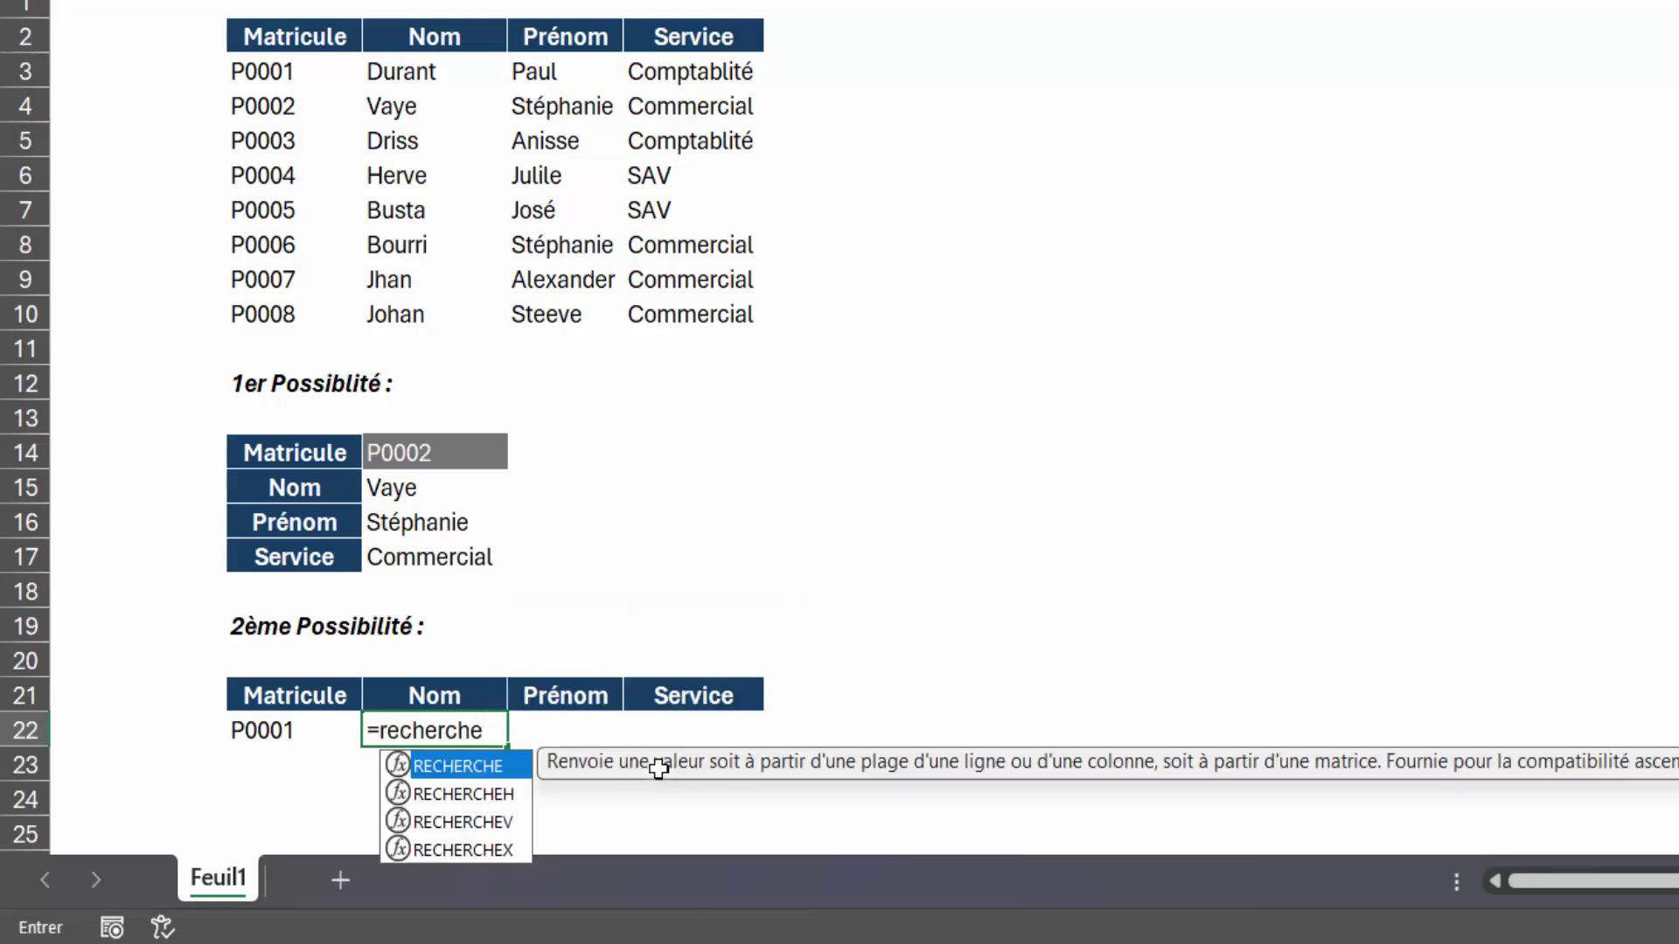
pyautogui.doubleClick(507, 822)
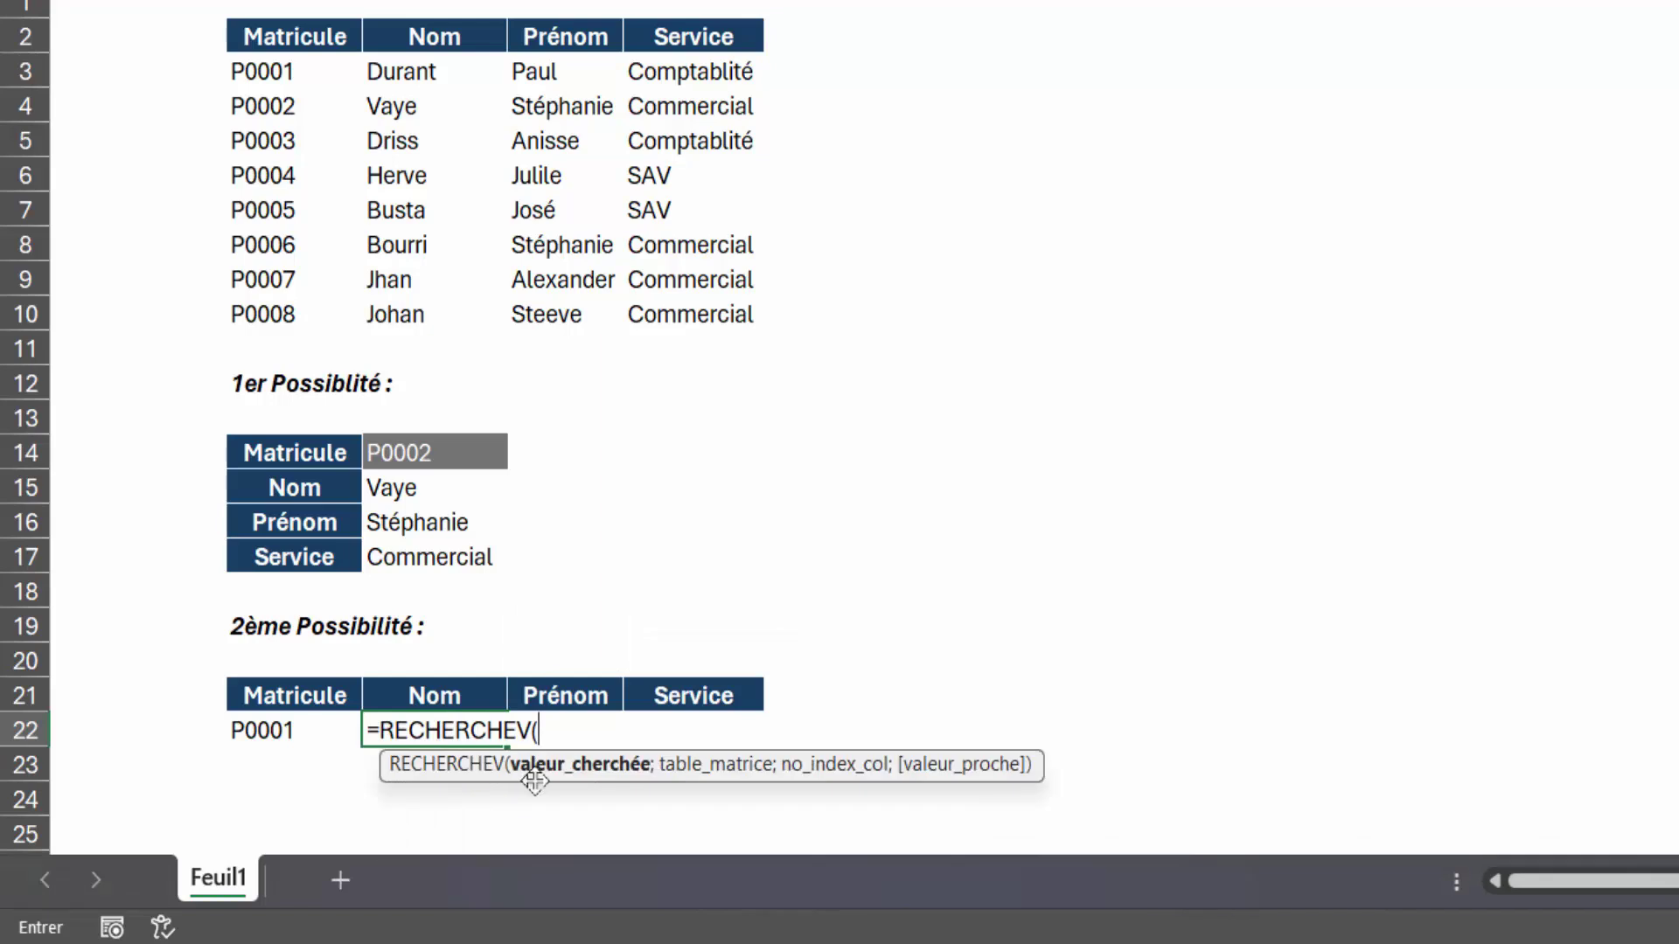
pyautogui.click(282, 725)
pyautogui.write(';')
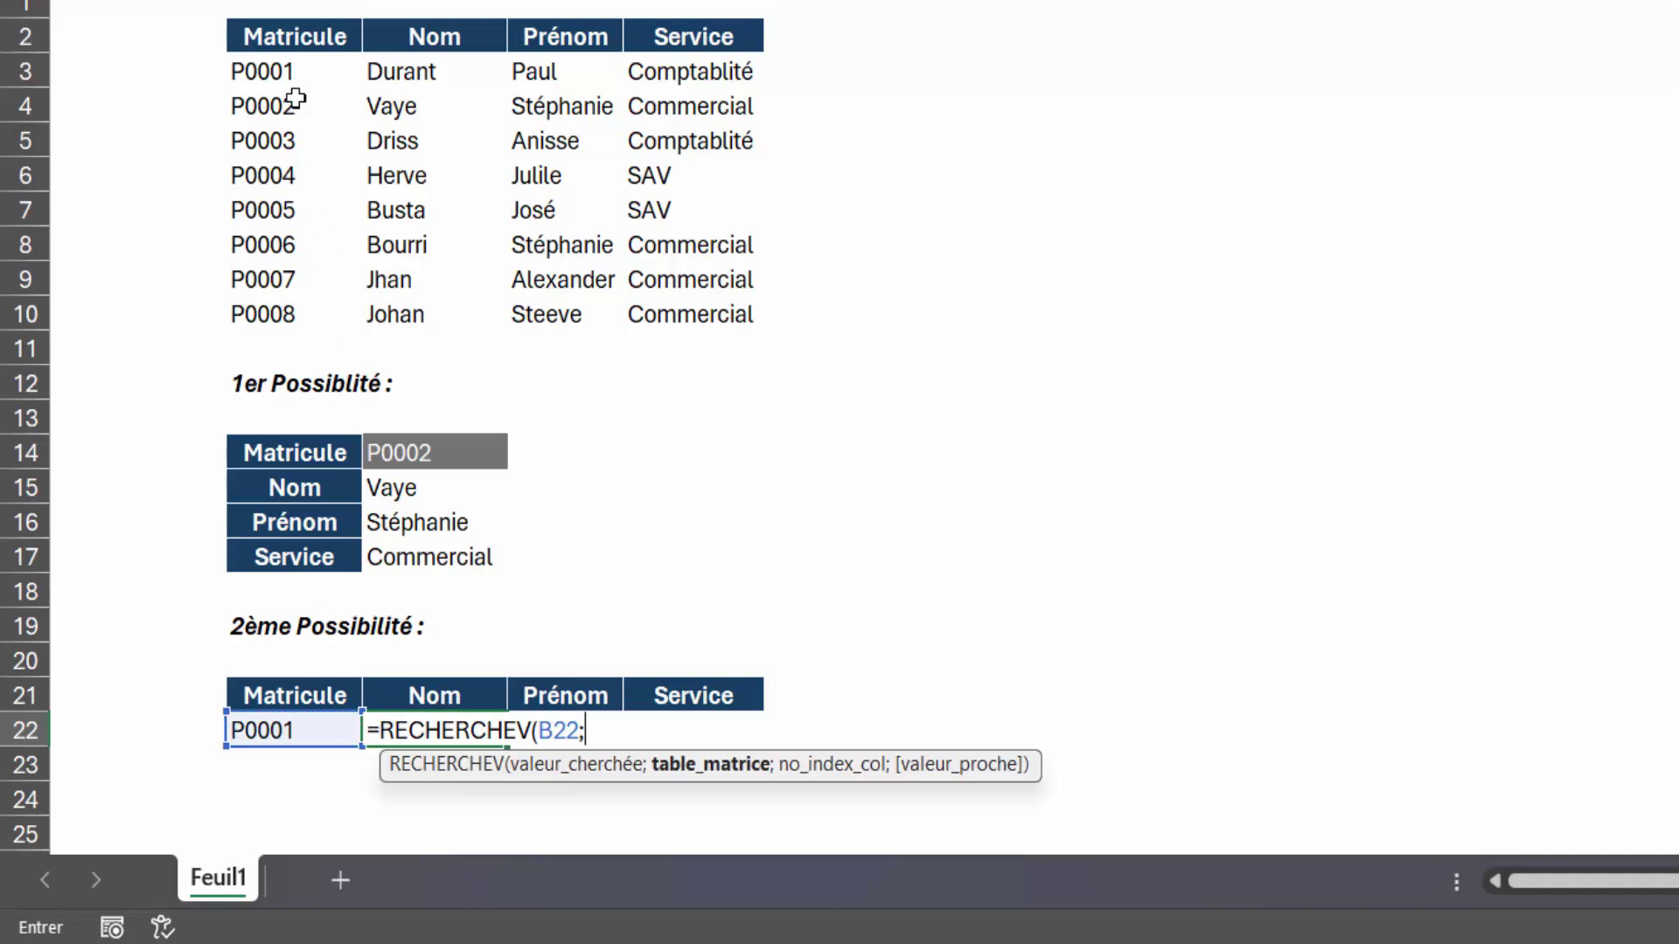
pyautogui.click(273, 71)
pyautogui.moveTo(272, 71); pyautogui.dragTo(737, 330)
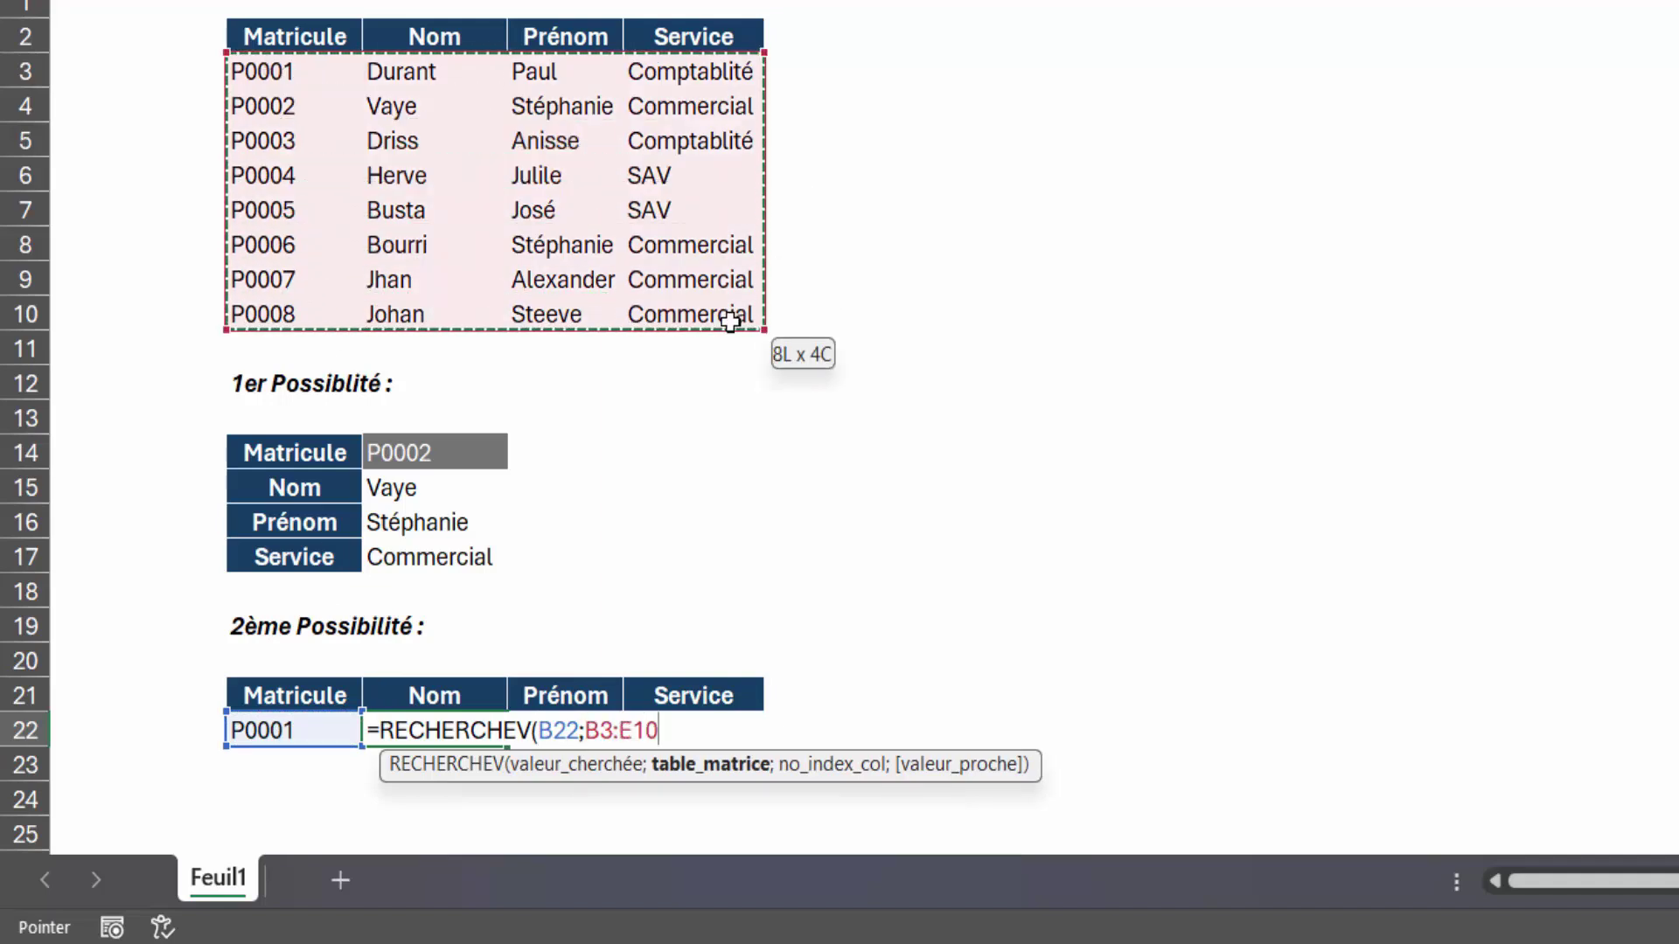
pyautogui.write(';{2;3')
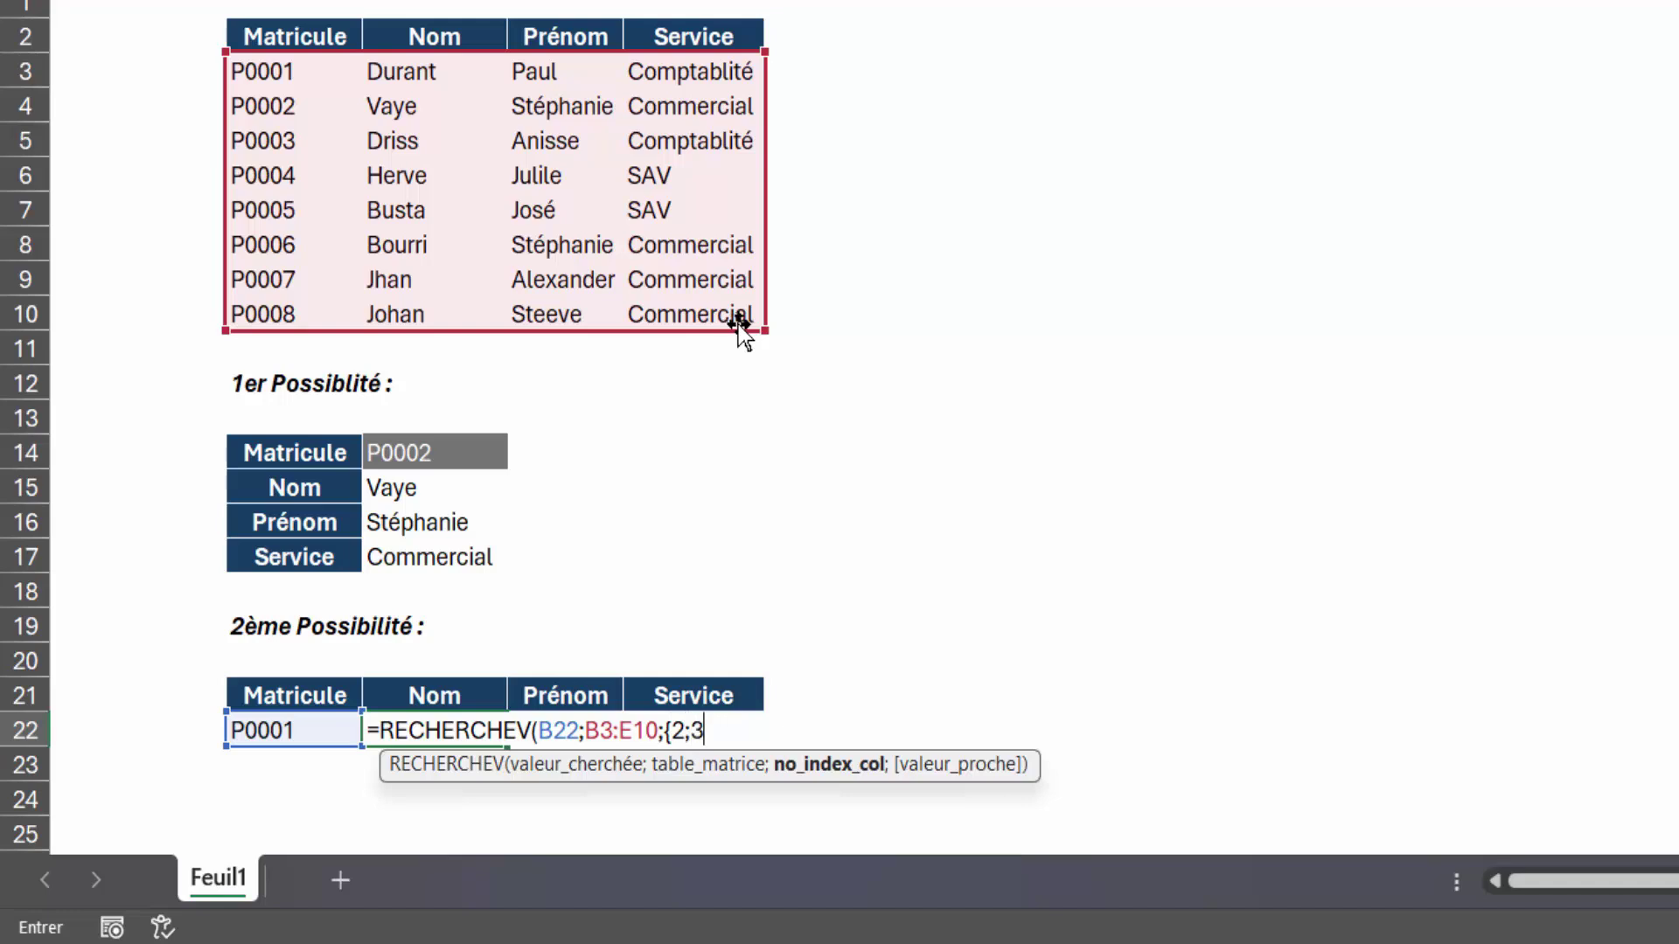
pyautogui.write(';4')
pyautogui.write('}')
pyautogui.write(';faux')
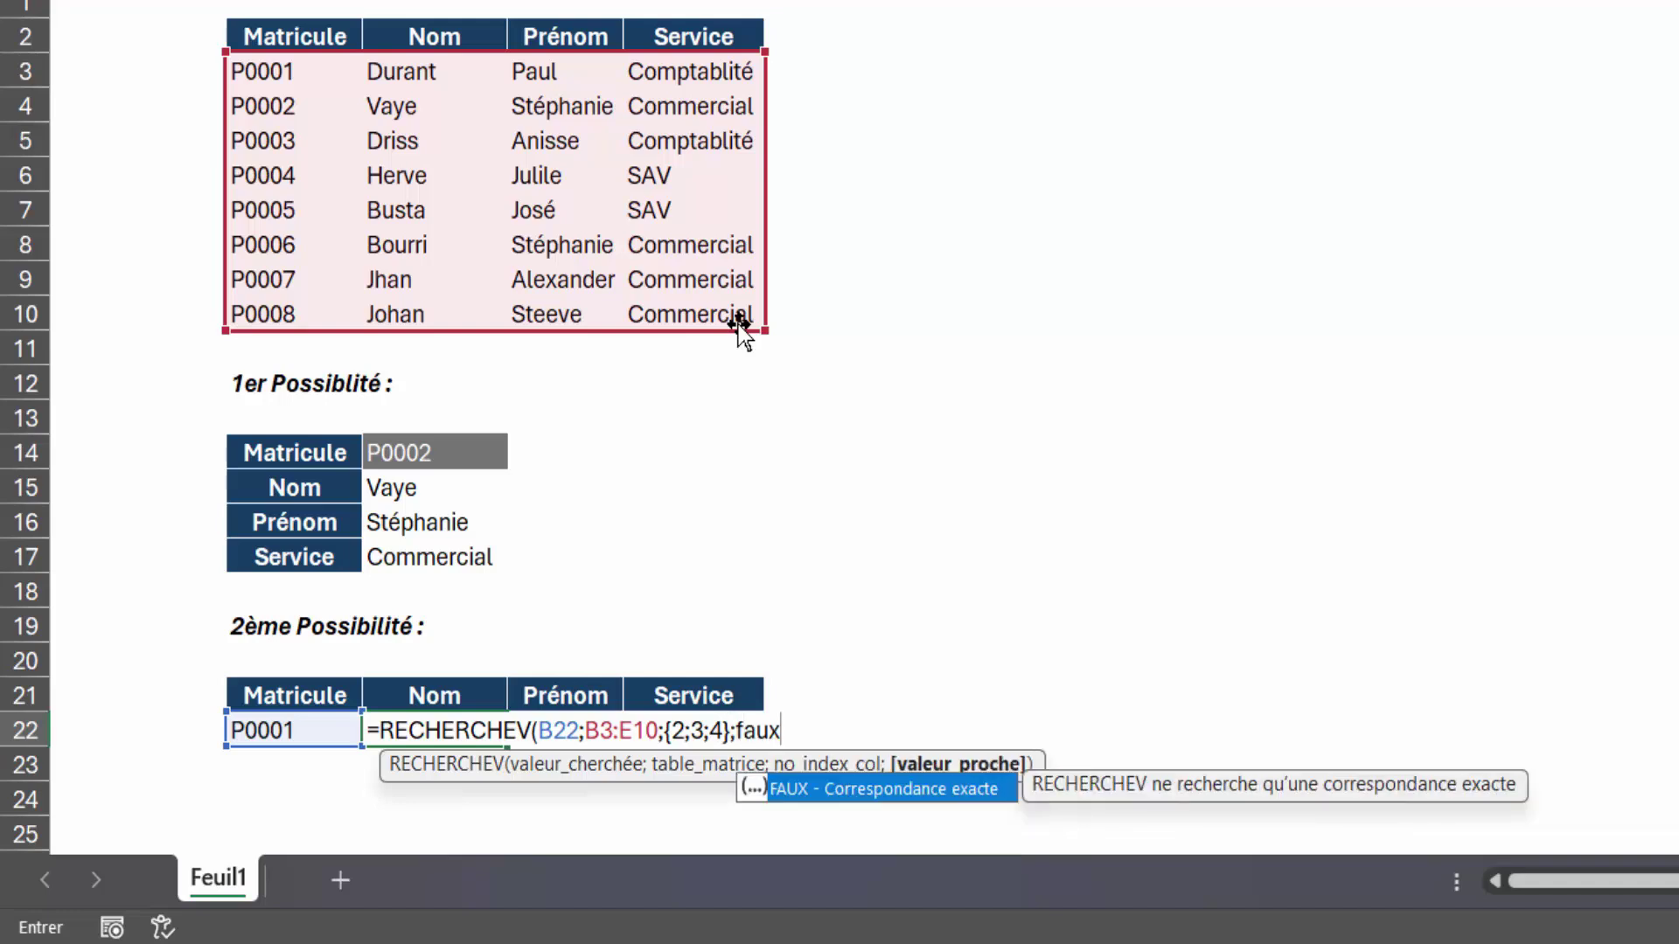
pyautogui.write(')')
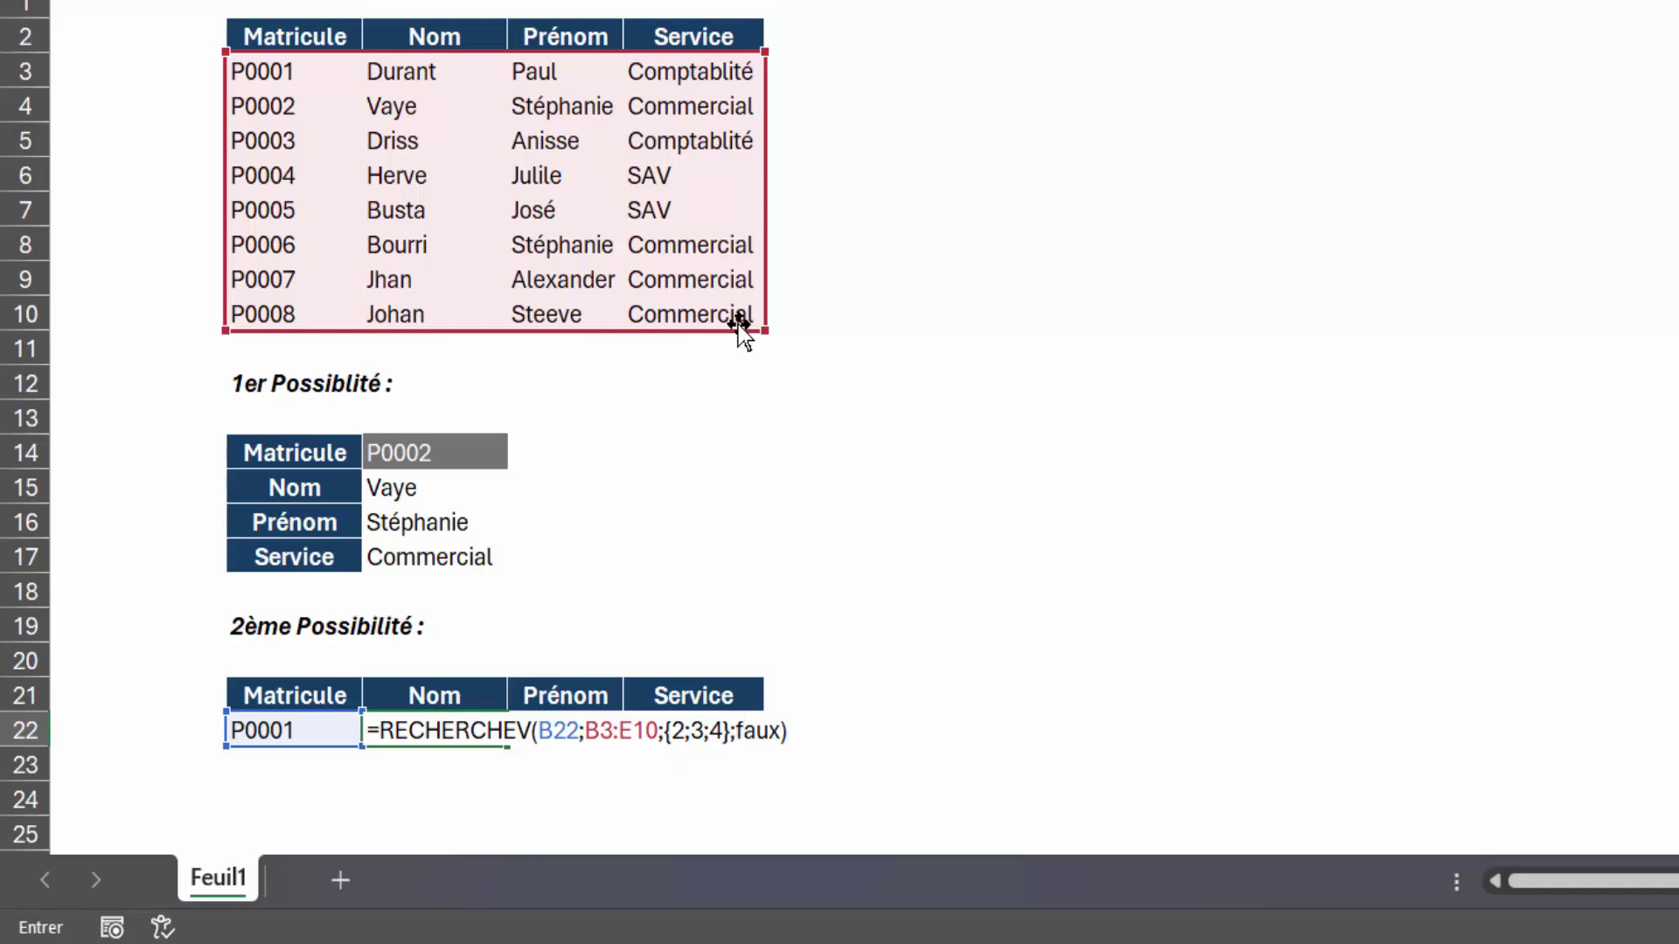
pyautogui.press('Return')
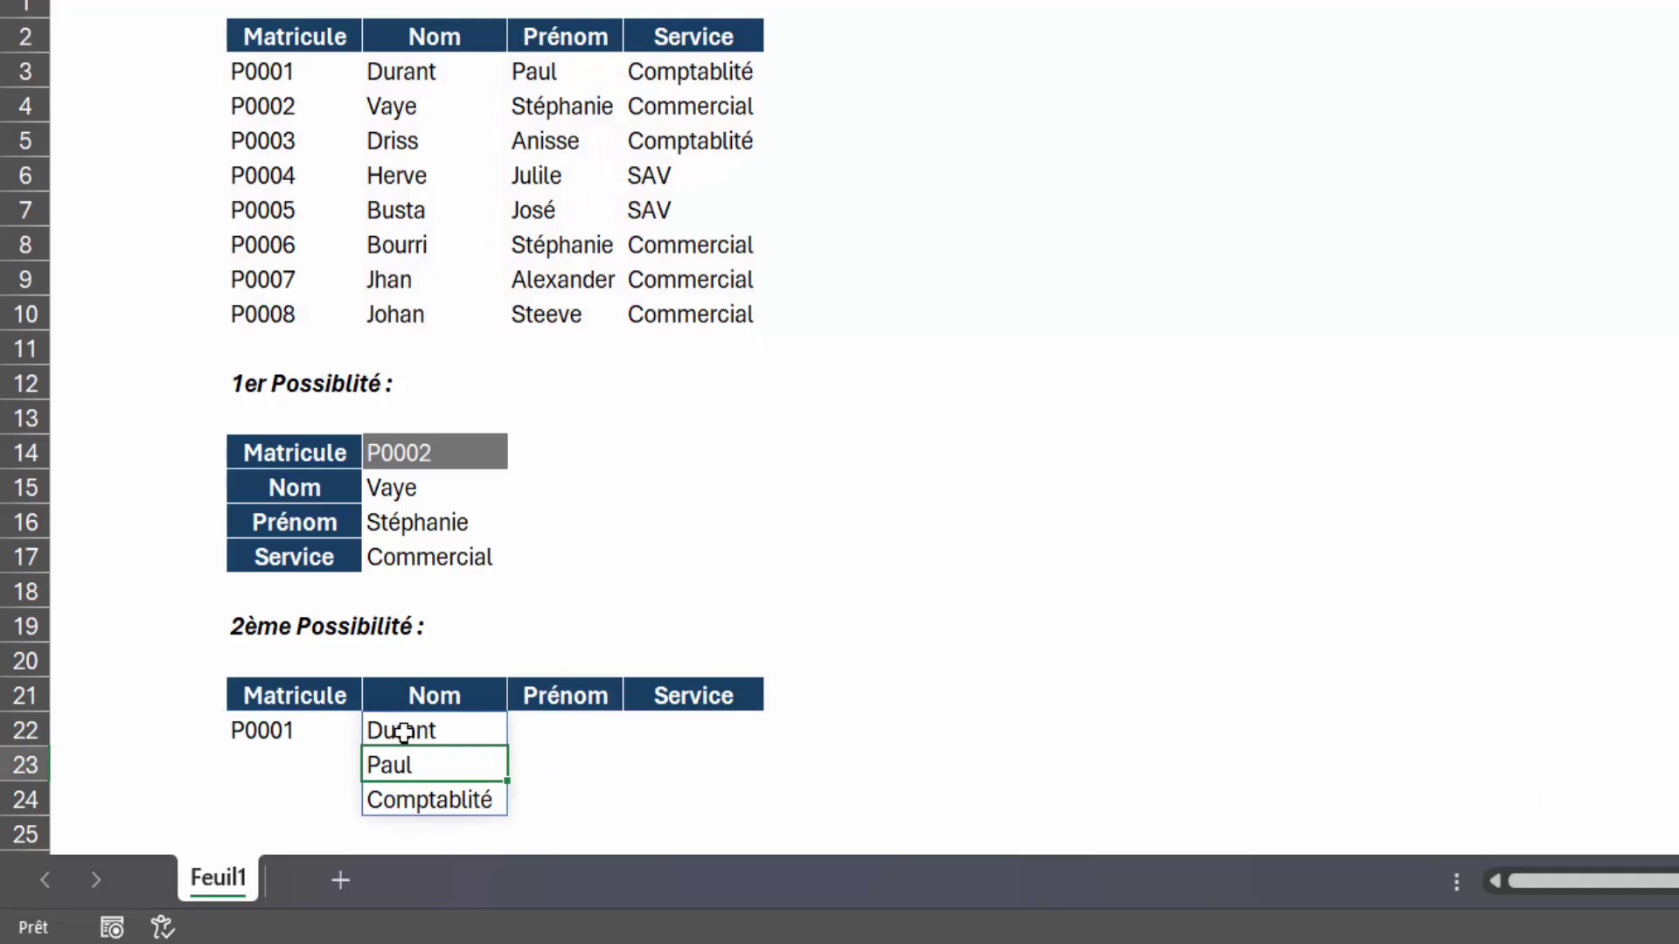
pyautogui.click(403, 733)
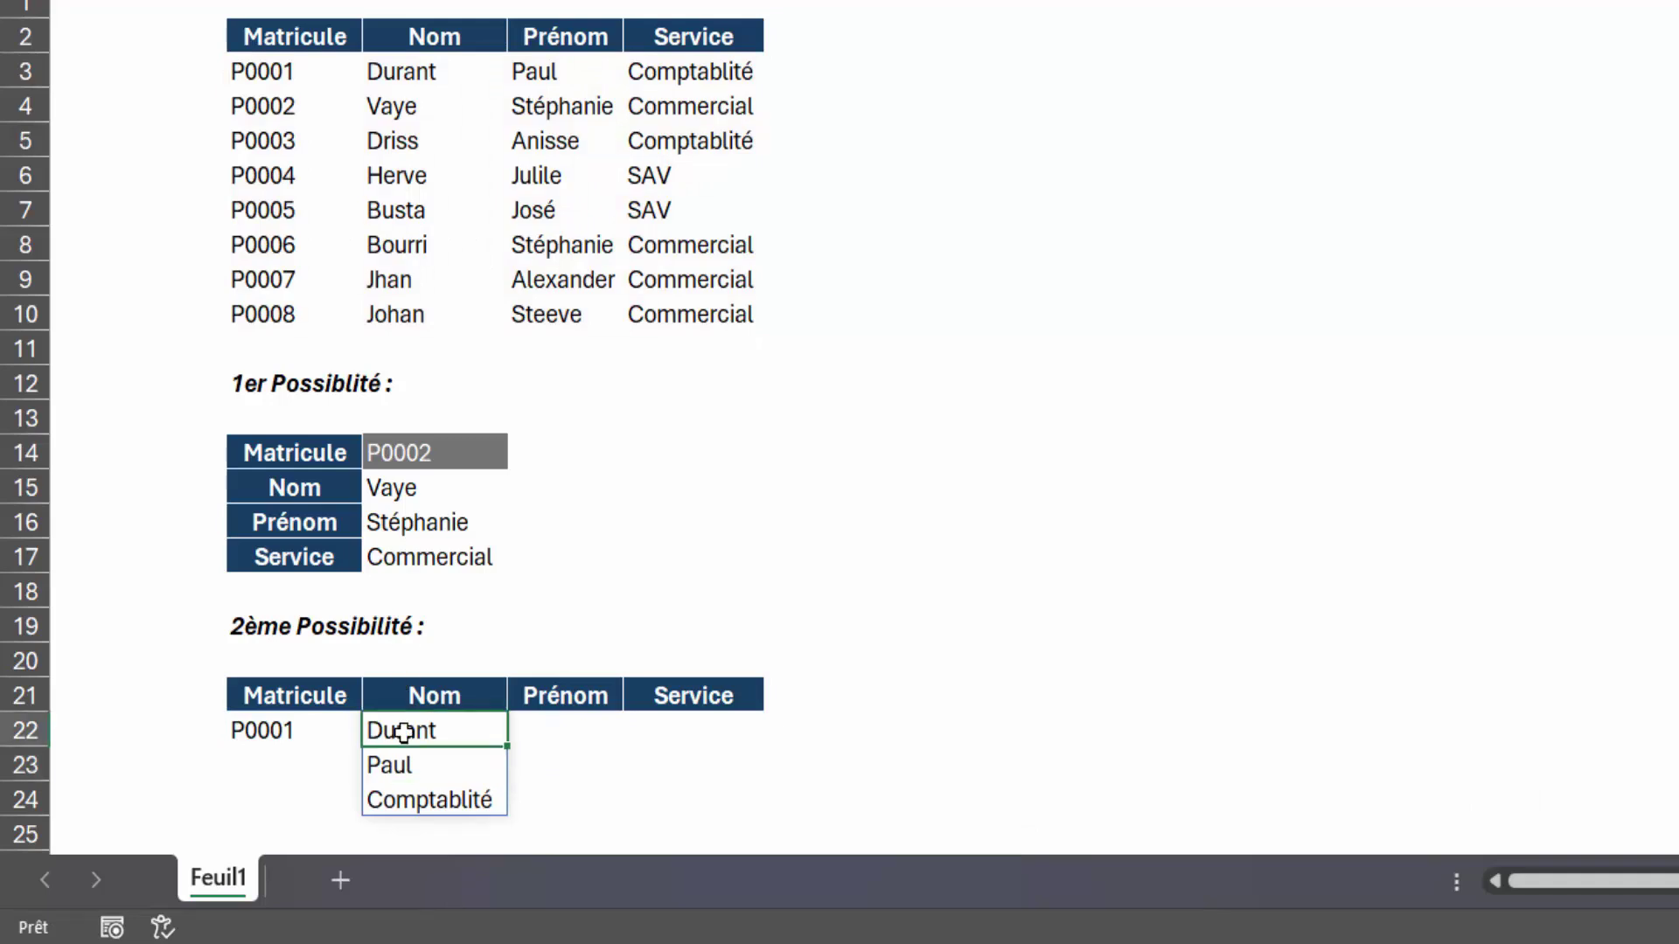
pyautogui.doubleClick(403, 733)
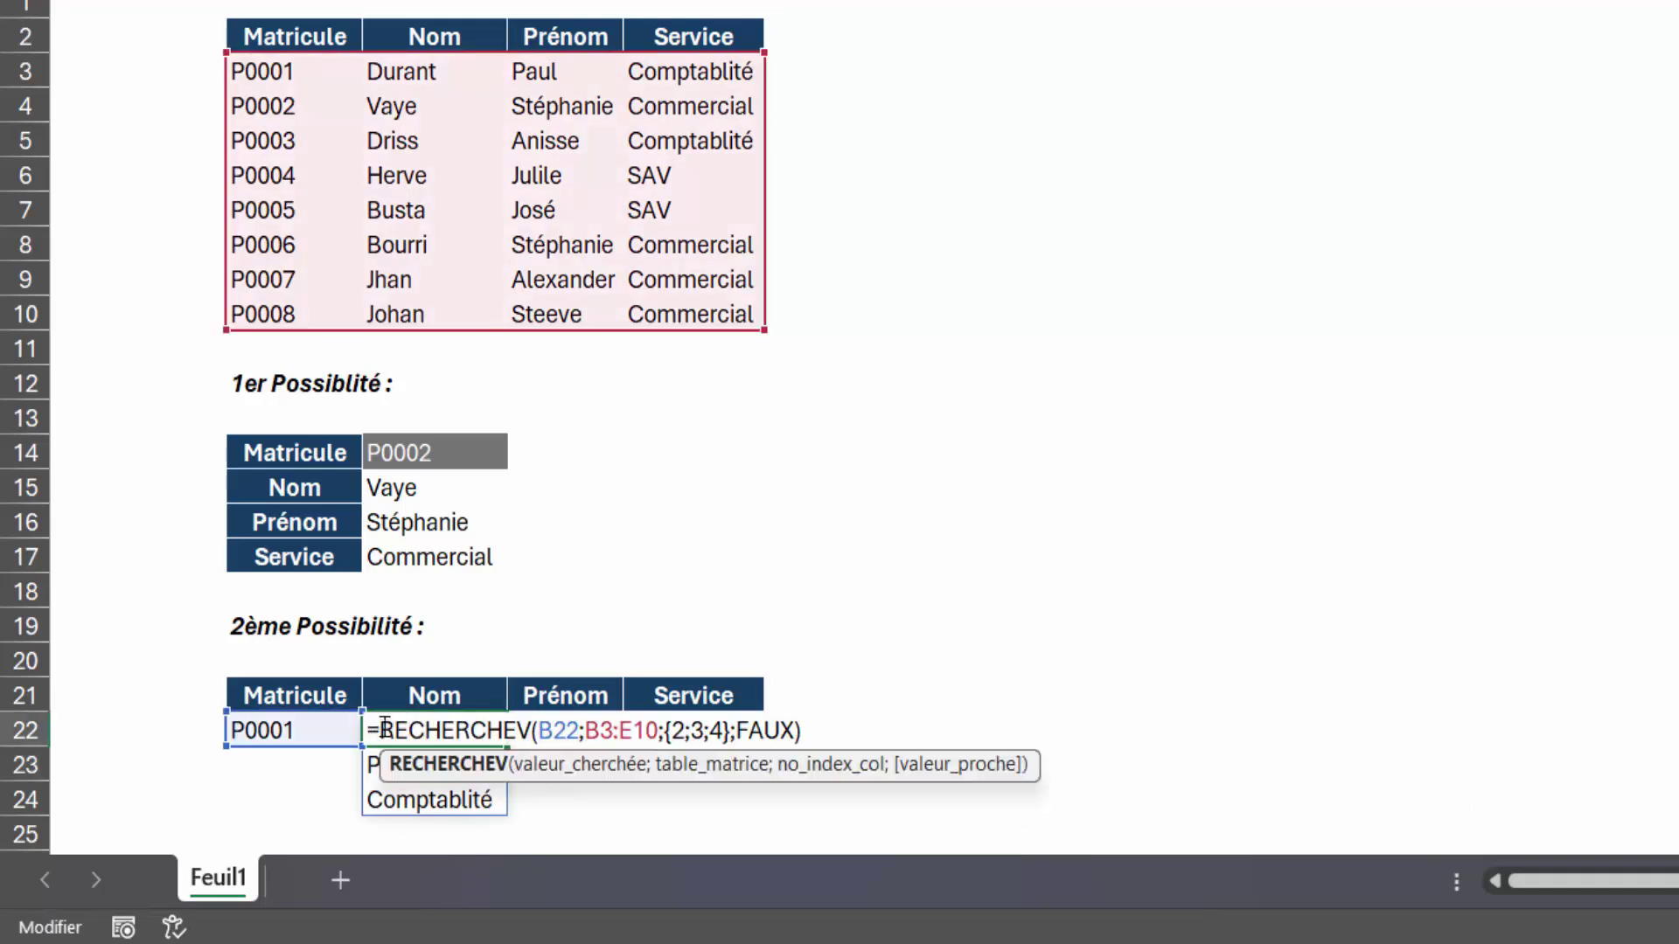
pyautogui.click(381, 729)
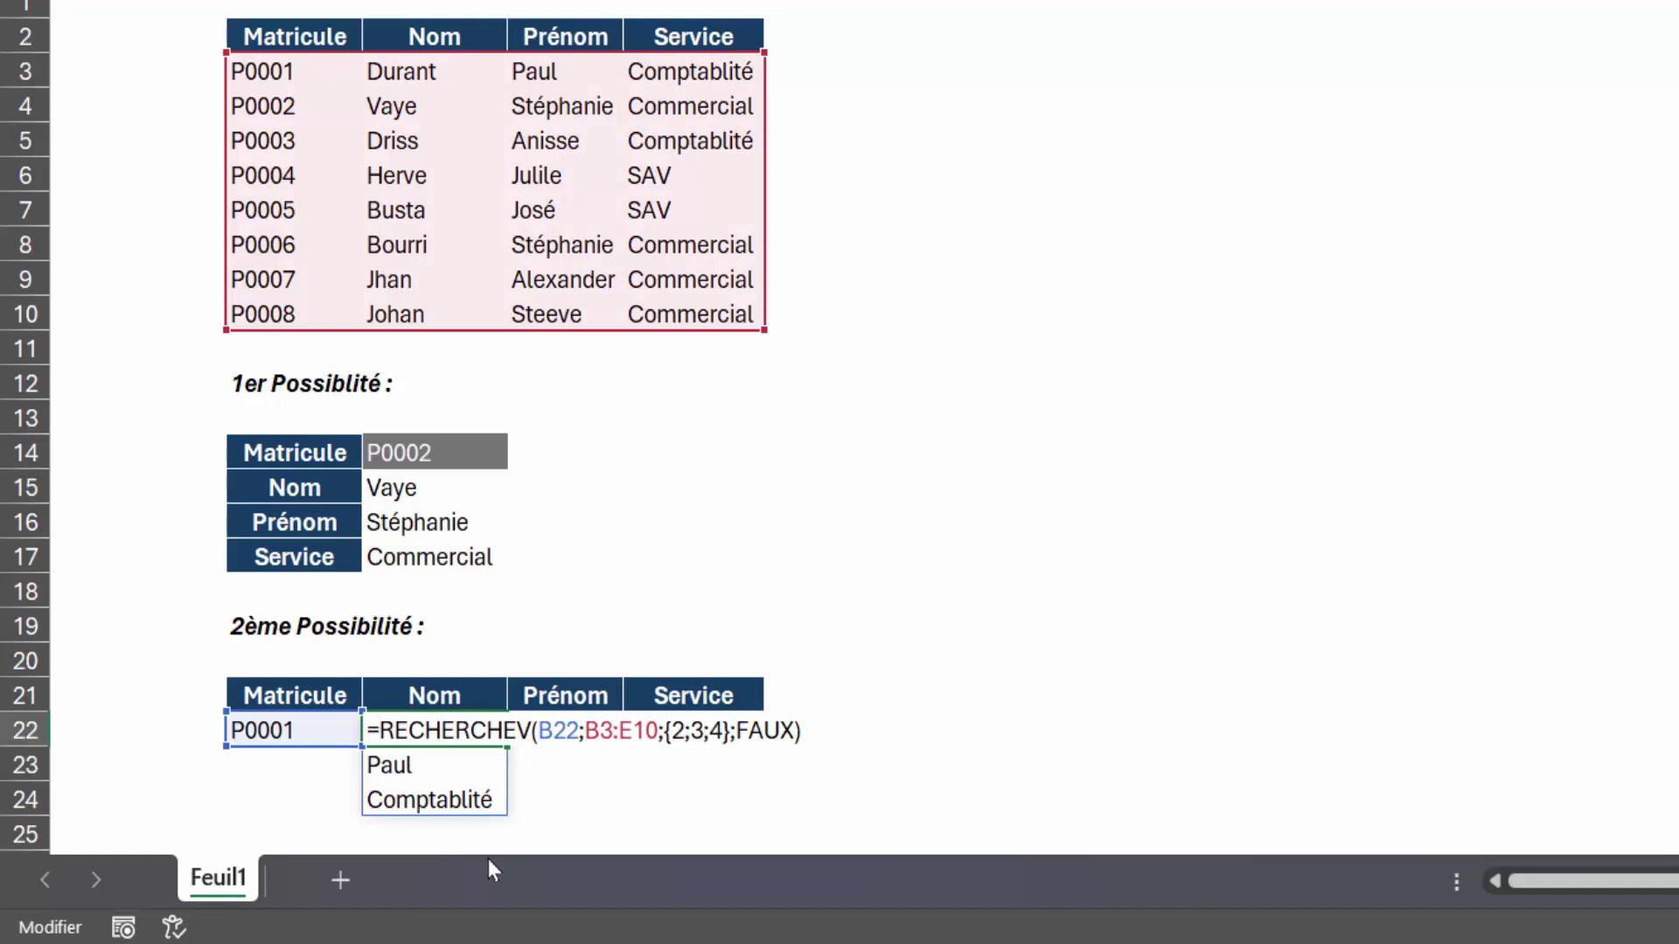
pyautogui.write('TRANSPOSE(')
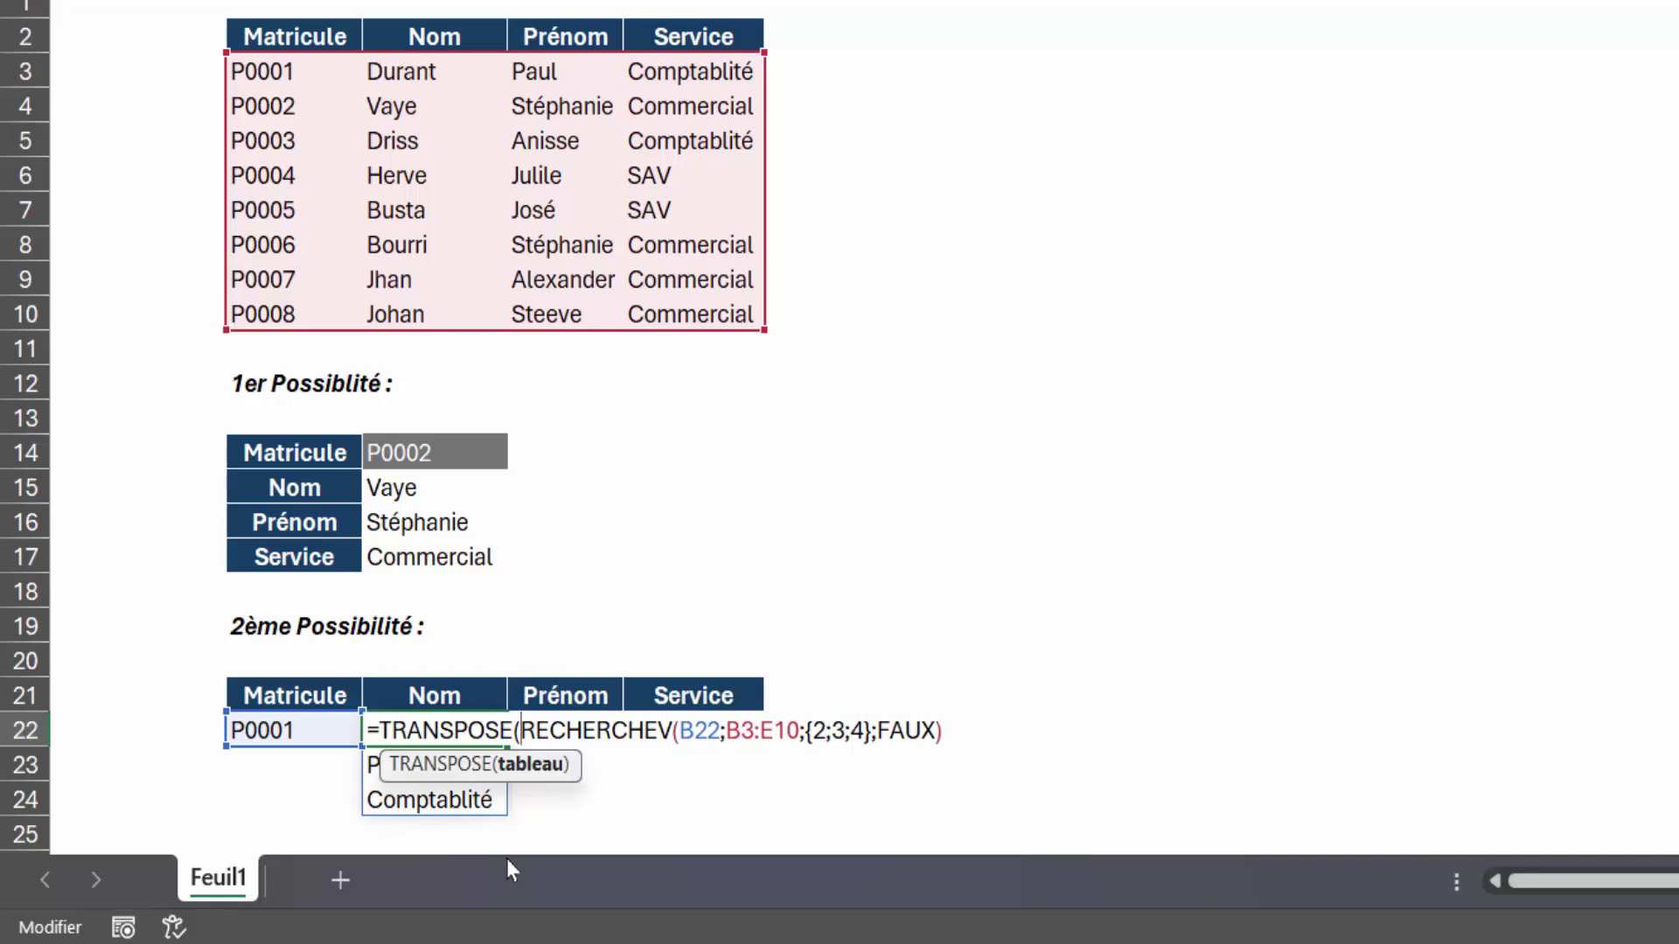
pyautogui.click(967, 732)
pyautogui.write(')')
pyautogui.press('Return')
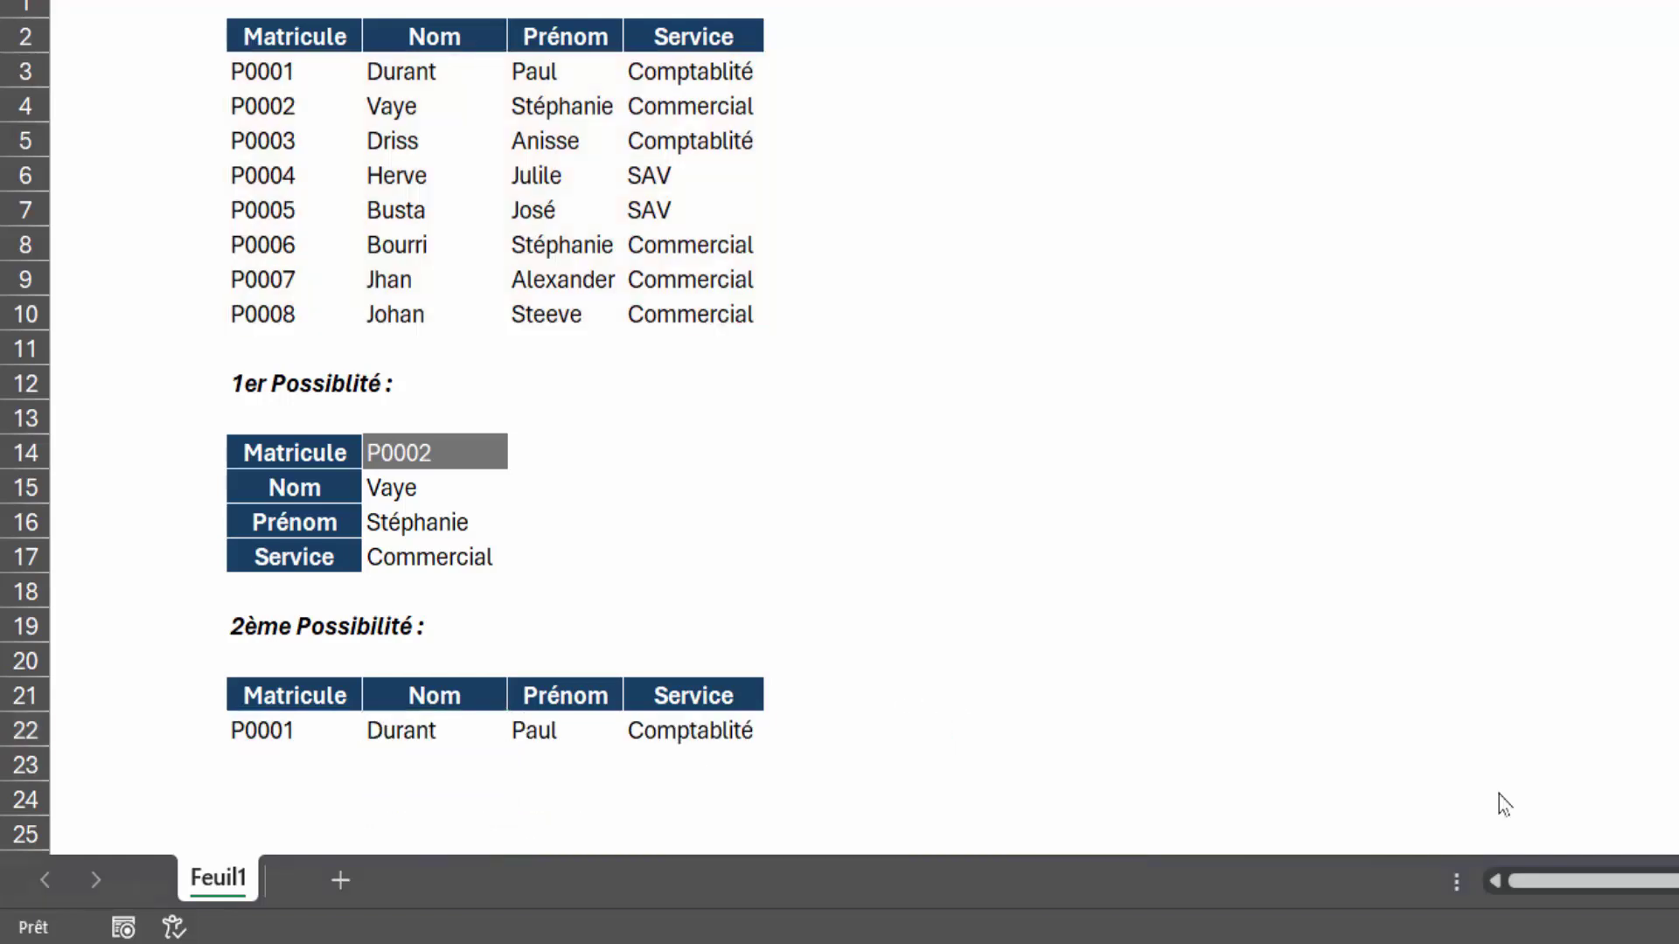